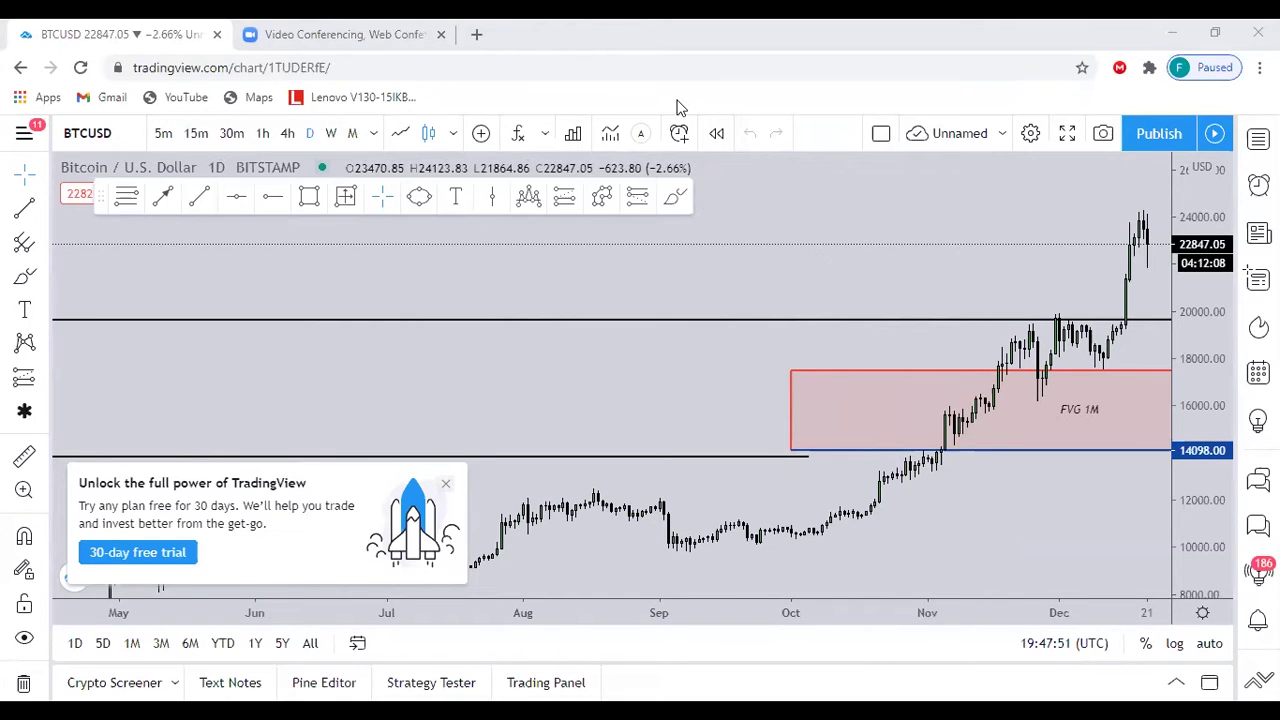
Step: Dismiss the free-trial offer and switch the chart symbol from BTCUSD to GBPUSD
left_click(960, 544)
left_click_drag(954, 511, 930, 466)
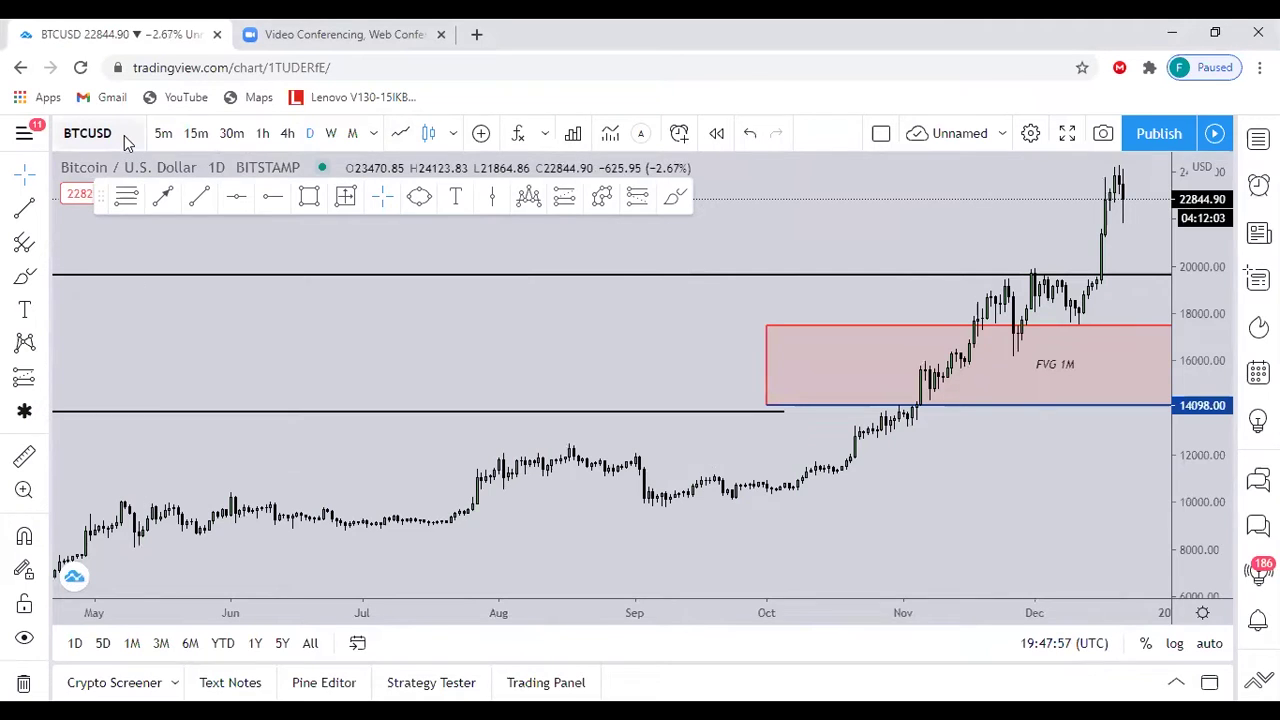
type("GBPUSD")
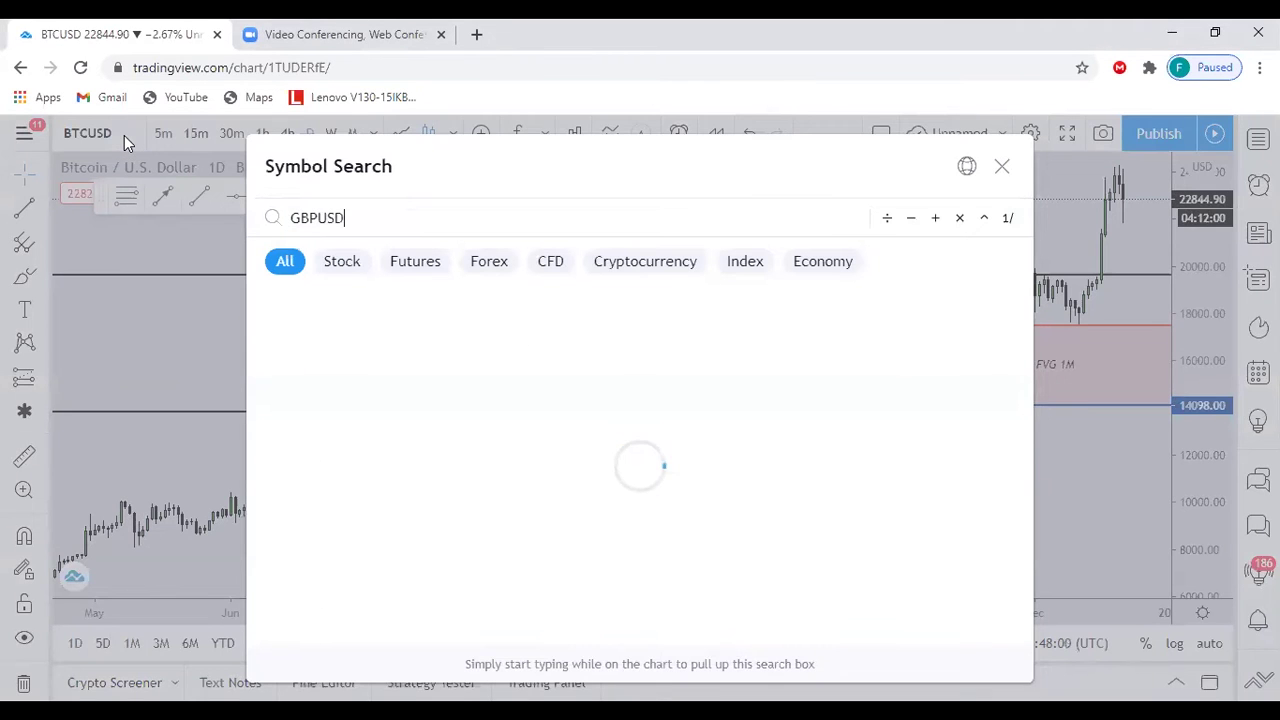
key("Return")
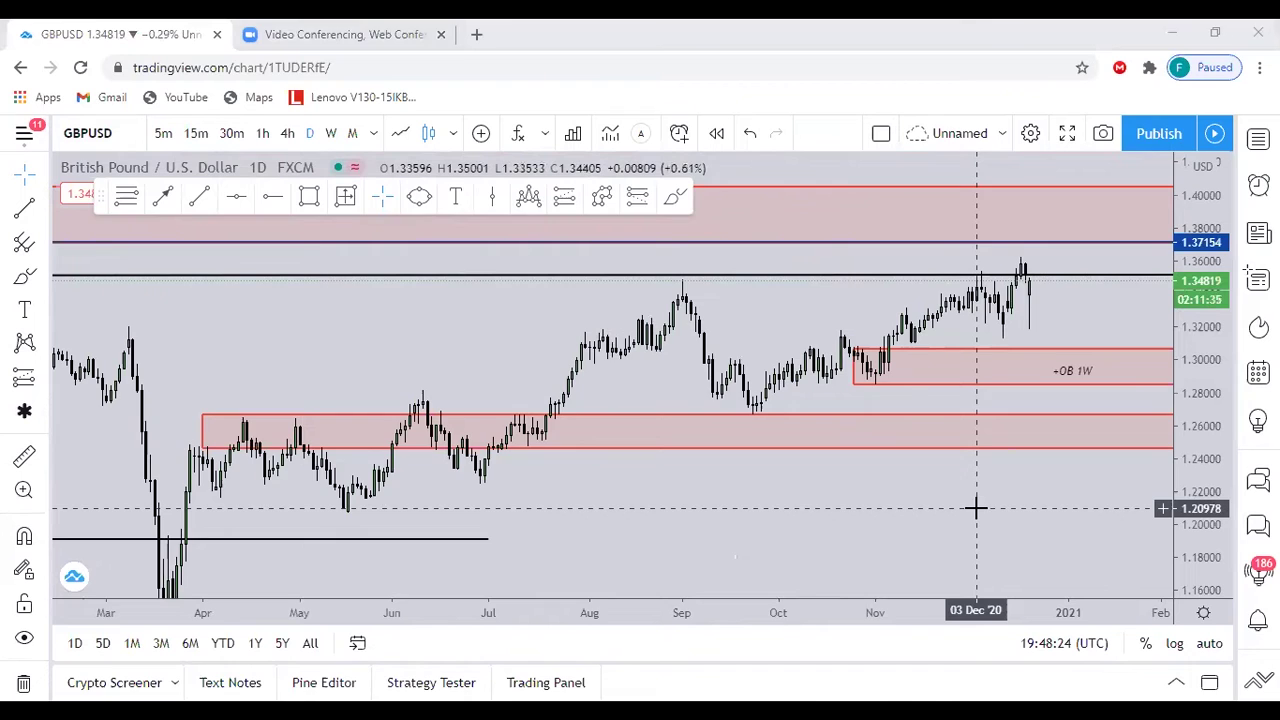
Step: Clear the floating drawing toolbar off the chart and draw a narrow vertical rectangle from about 0.896 to 0.810 in full-screen empty chart space
left_click_drag(976, 508, 923, 206)
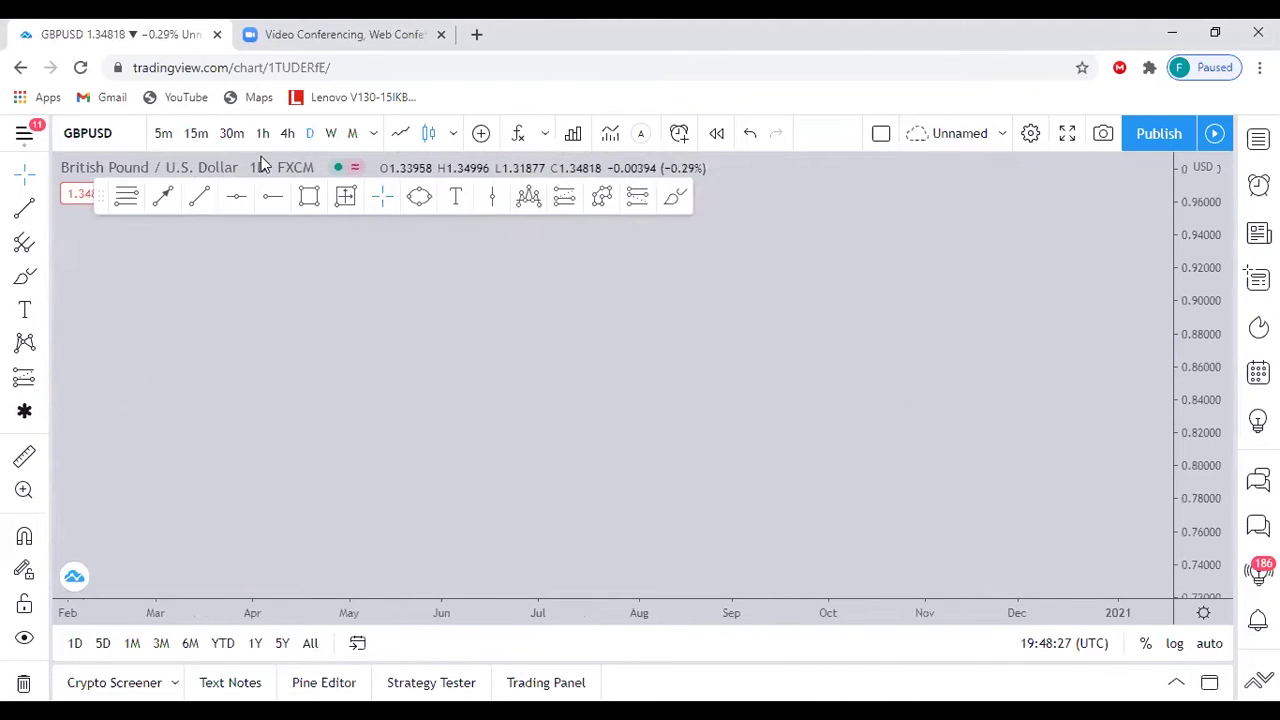
mouse_move(95, 197)
left_mouse_down()
mouse_move(420, 187)
mouse_move(810, 150)
mouse_move(805, 137)
left_mouse_up()
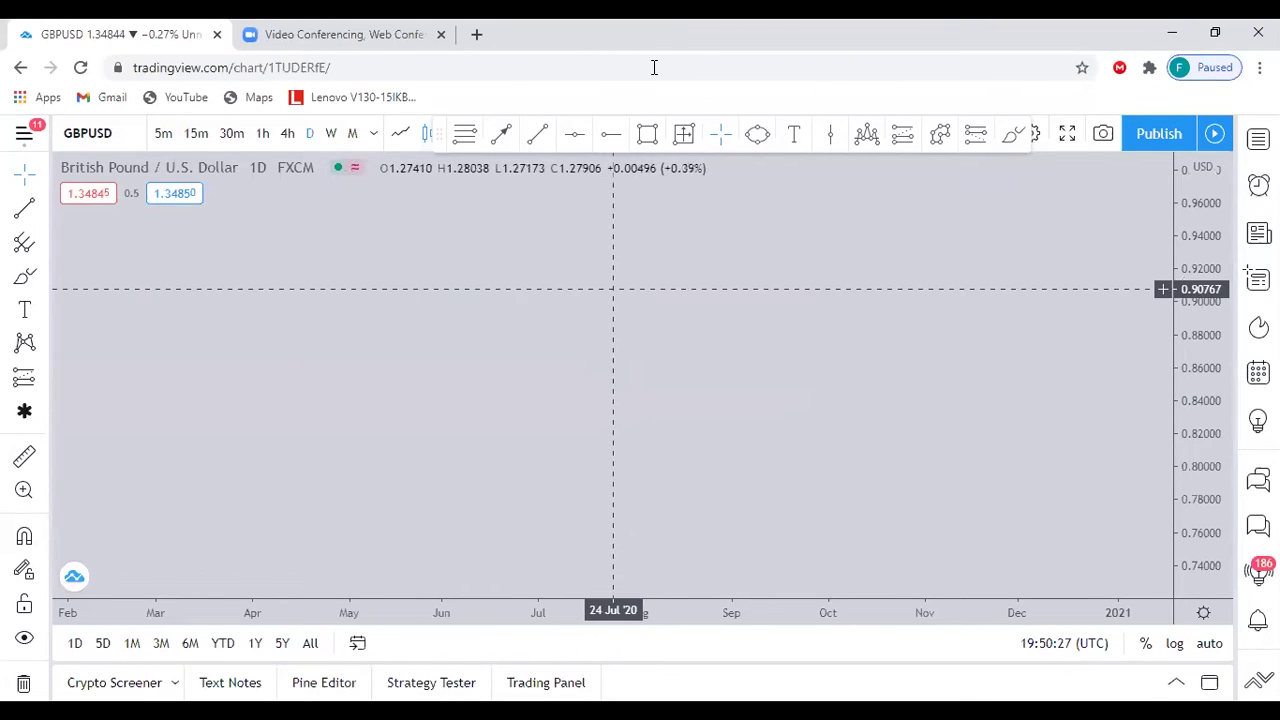
left_click(648, 133)
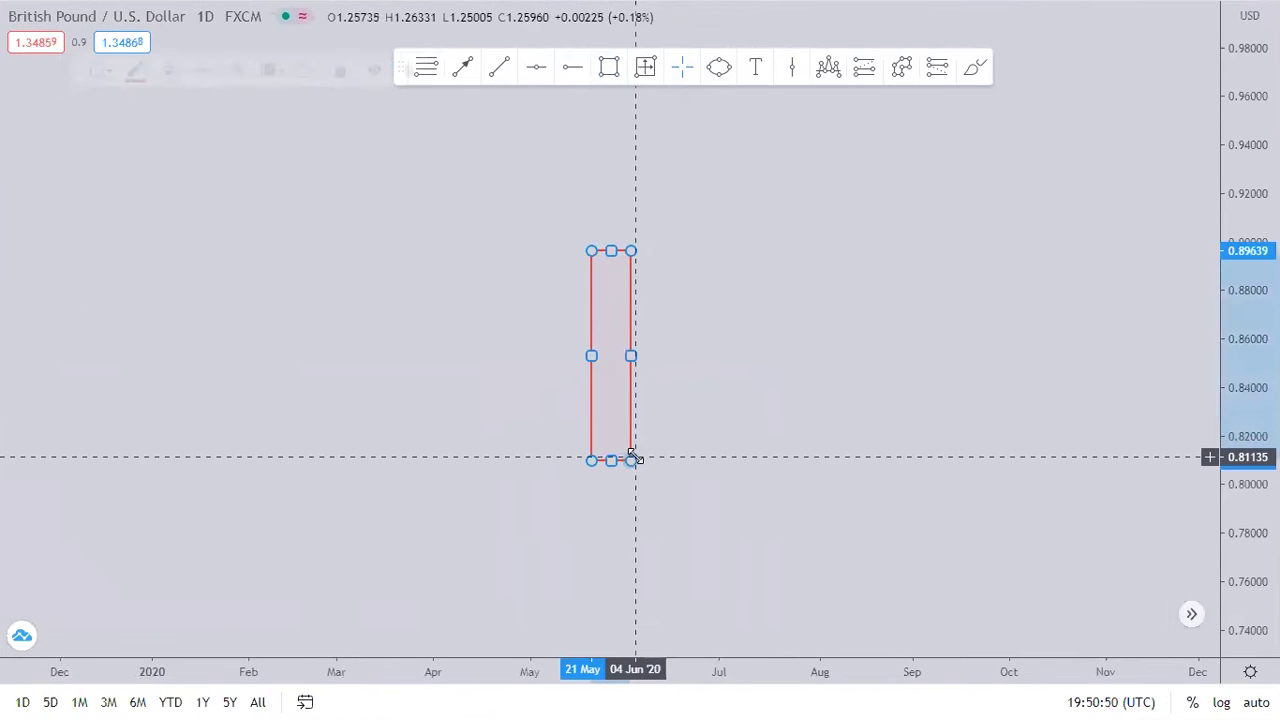
left_click(631, 458)
Step: Set the rectangle's red background to 100% opacity and stretch its upper edge to about 0.909
double_click(600, 355)
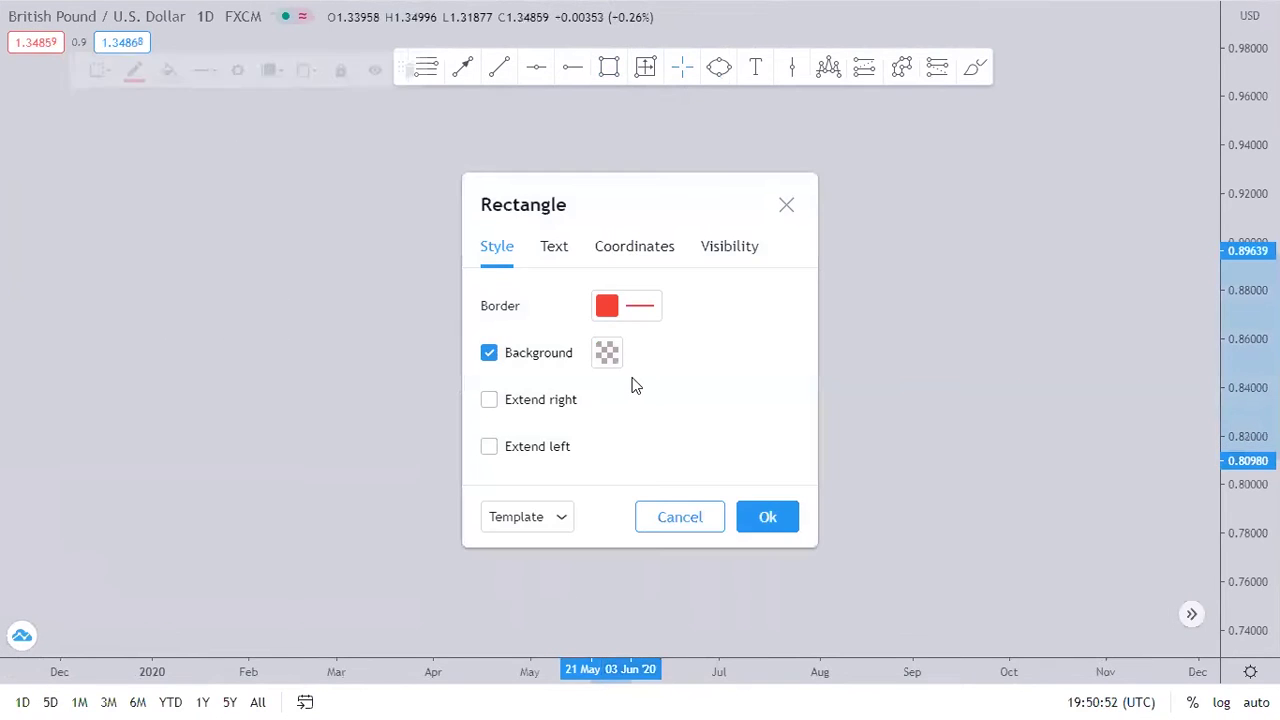
left_click(607, 356)
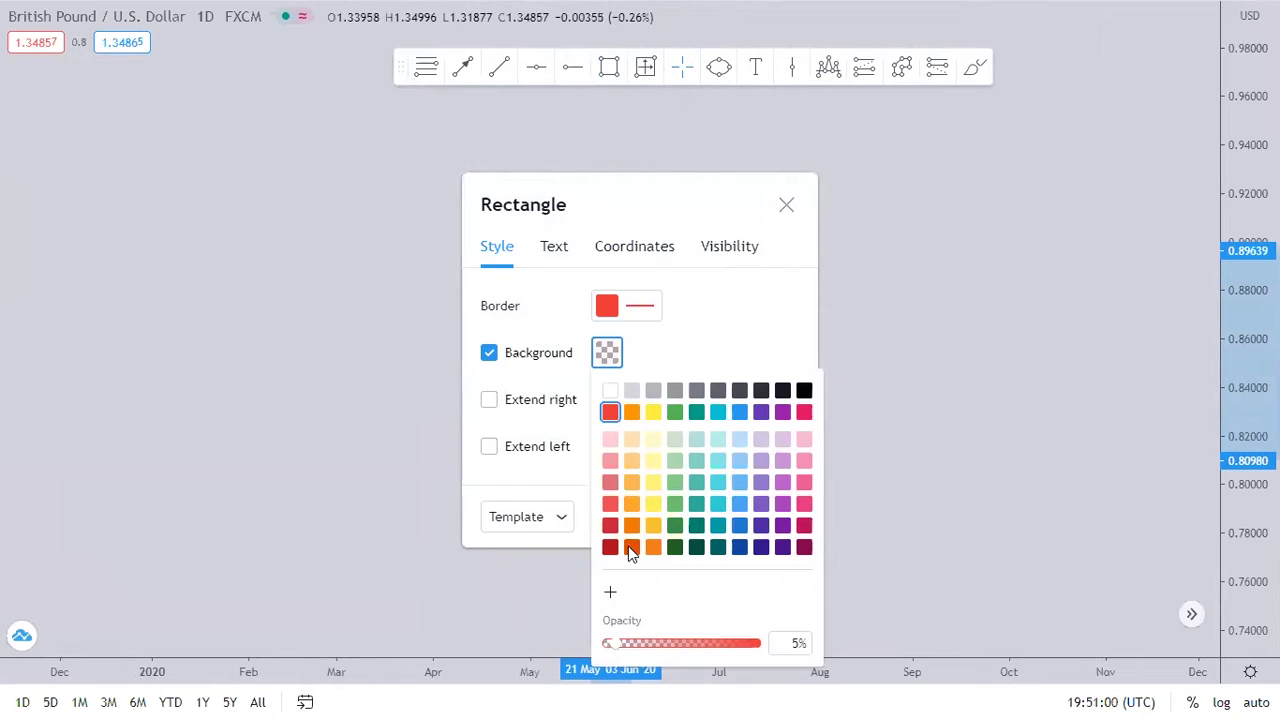
left_click_drag(714, 650, 960, 514)
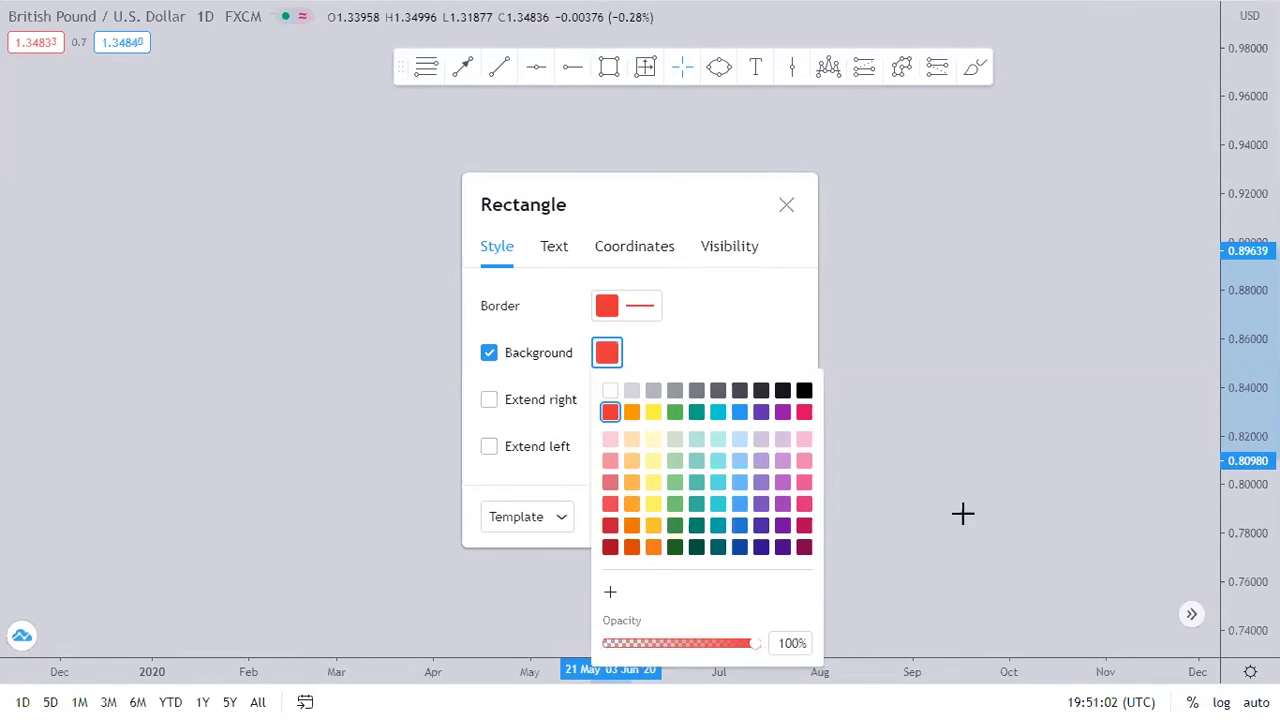
left_click(957, 514)
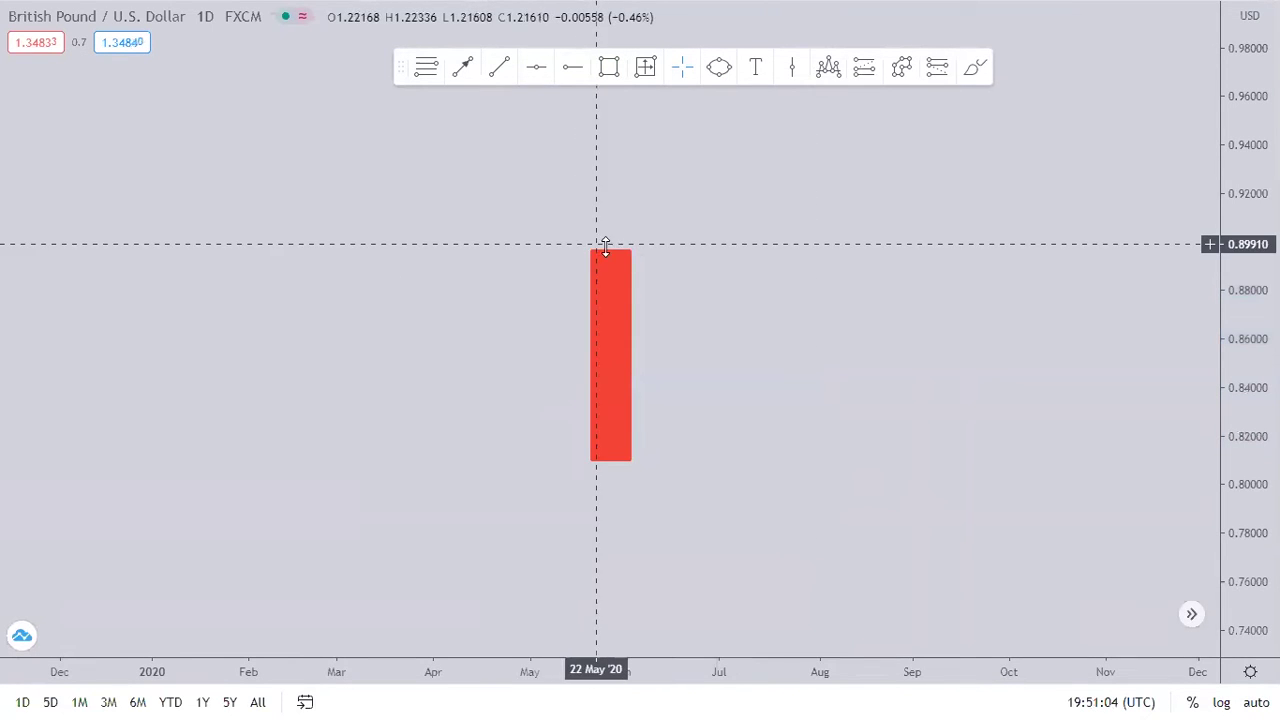
left_click_drag(640, 249, 637, 220)
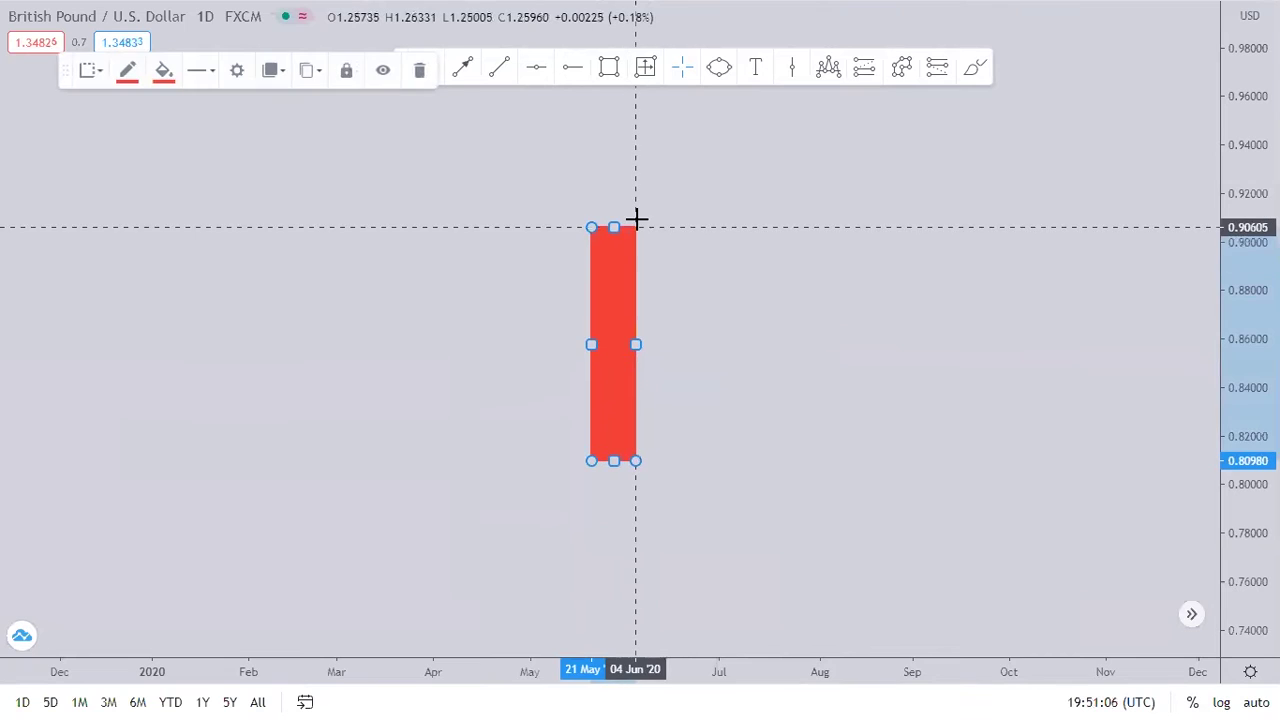
left_click(762, 353)
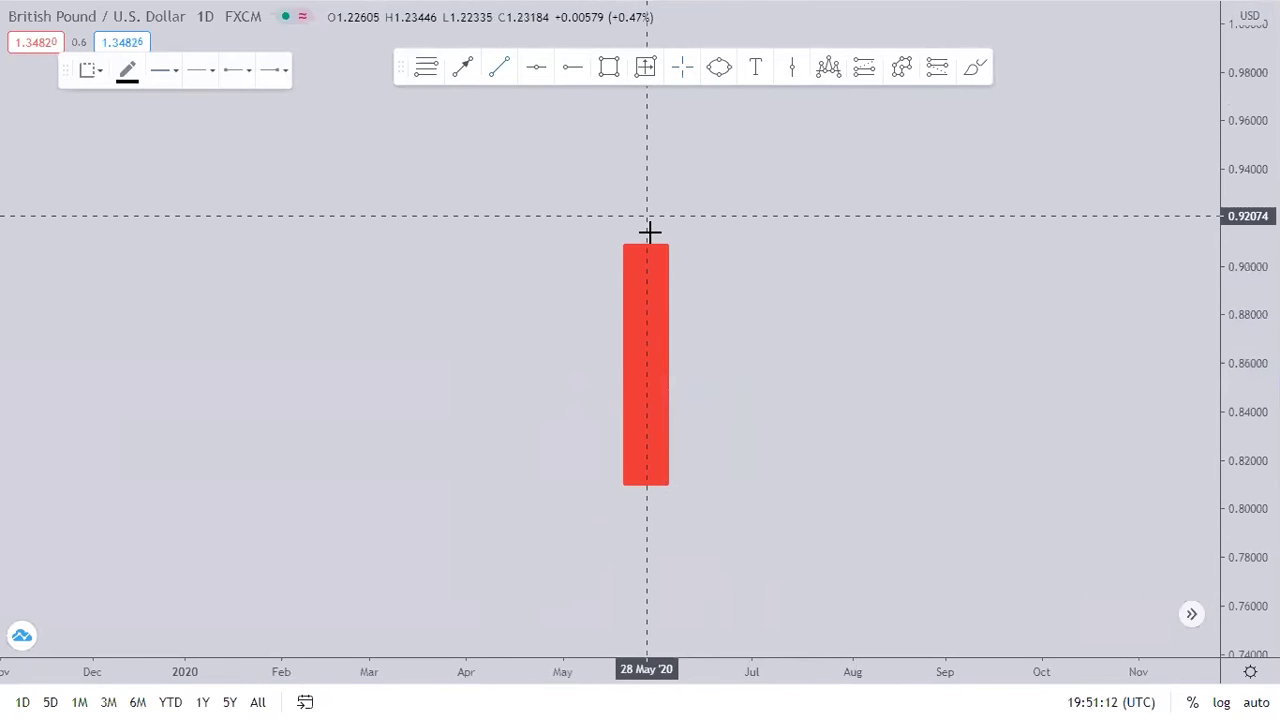
Step: Draw trend lines as wicks on the red candle, reaching up to about 0.921 and down to about 0.801
left_click(647, 216)
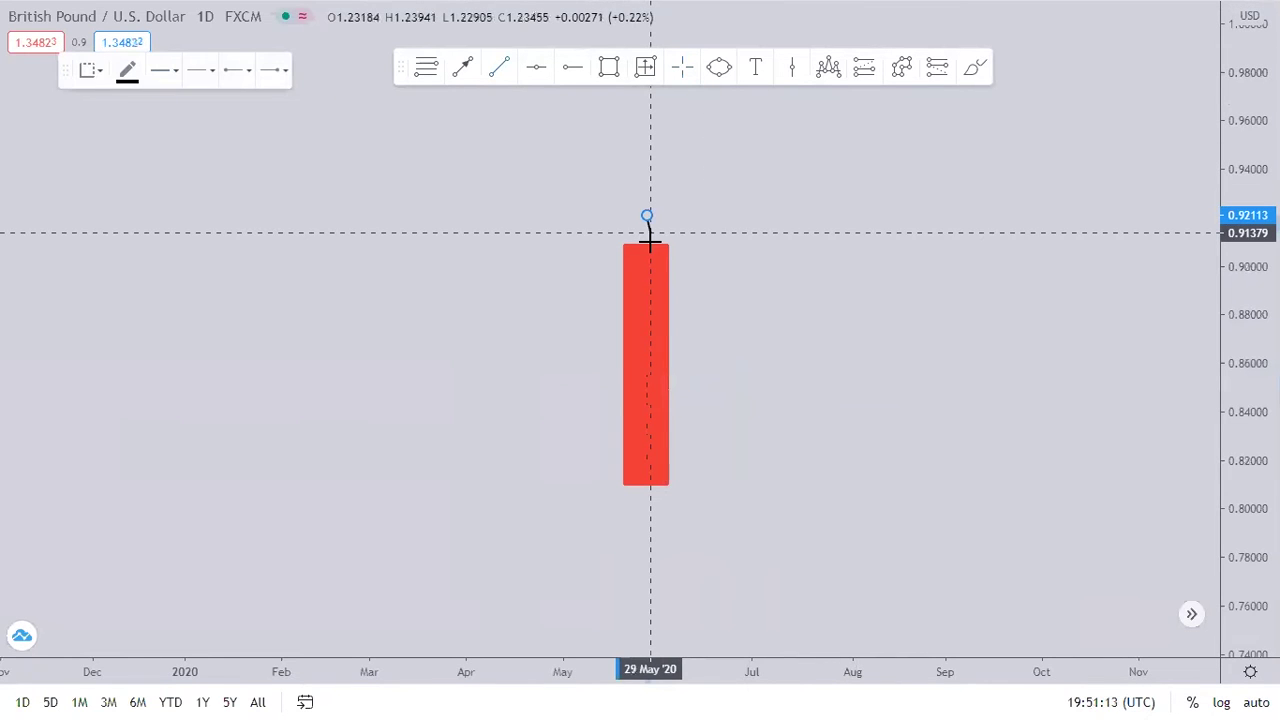
left_click_drag(647, 243, 647, 243)
left_click(500, 66)
left_click_drag(648, 506, 647, 484)
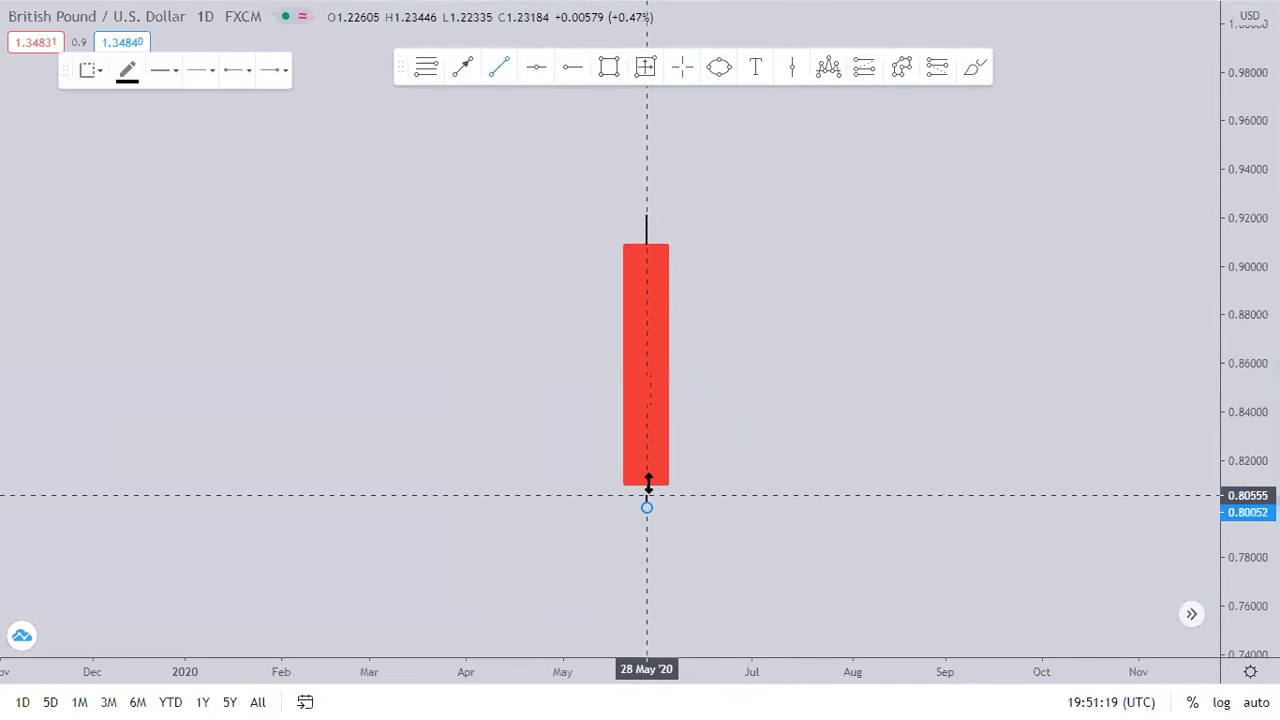
left_click(647, 484)
left_click(560, 117)
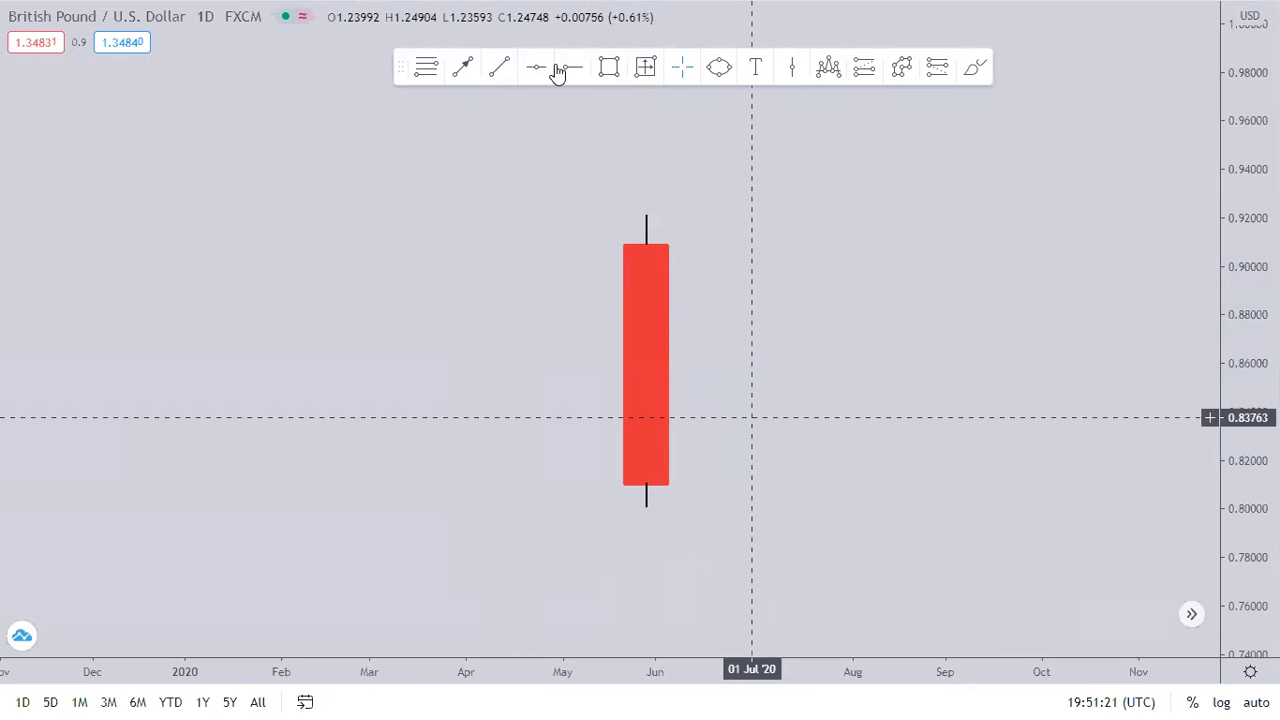
Step: Draw a smaller red candle body just before the large one, from about 0.920 to 0.876 in early to mid May 2020
left_click(606, 66)
left_click(549, 246)
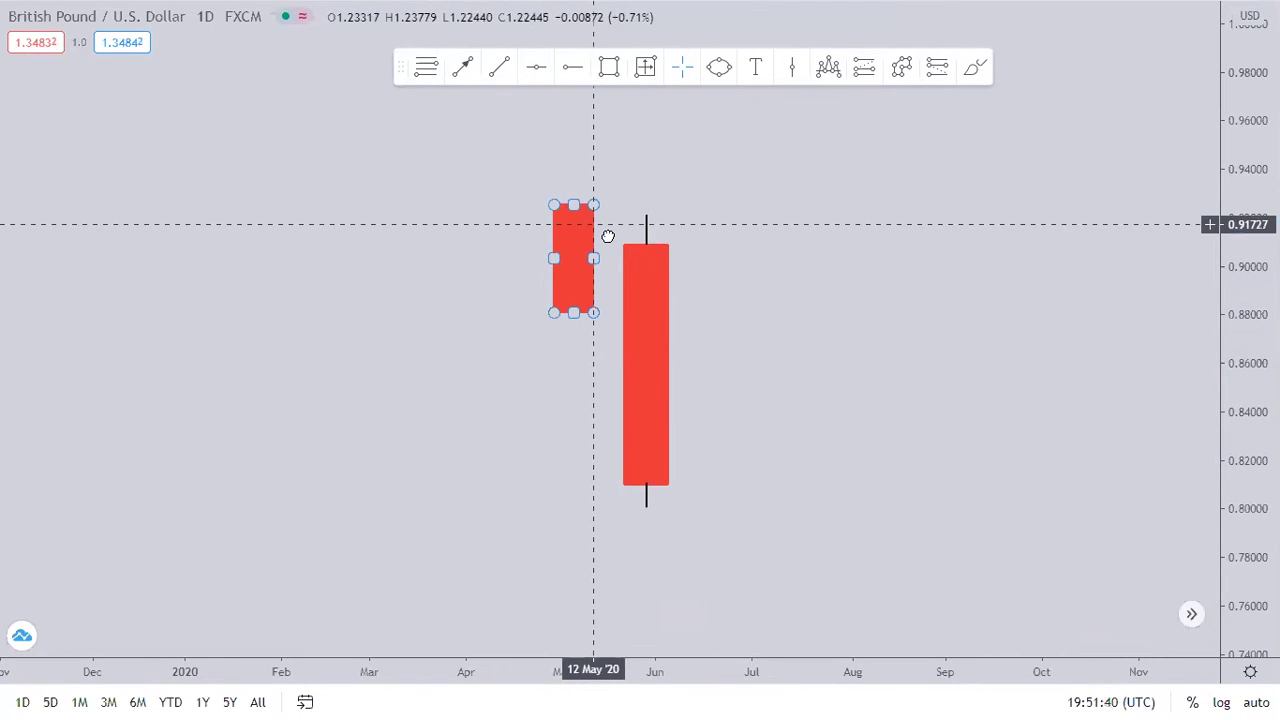
left_click_drag(593, 223, 606, 237)
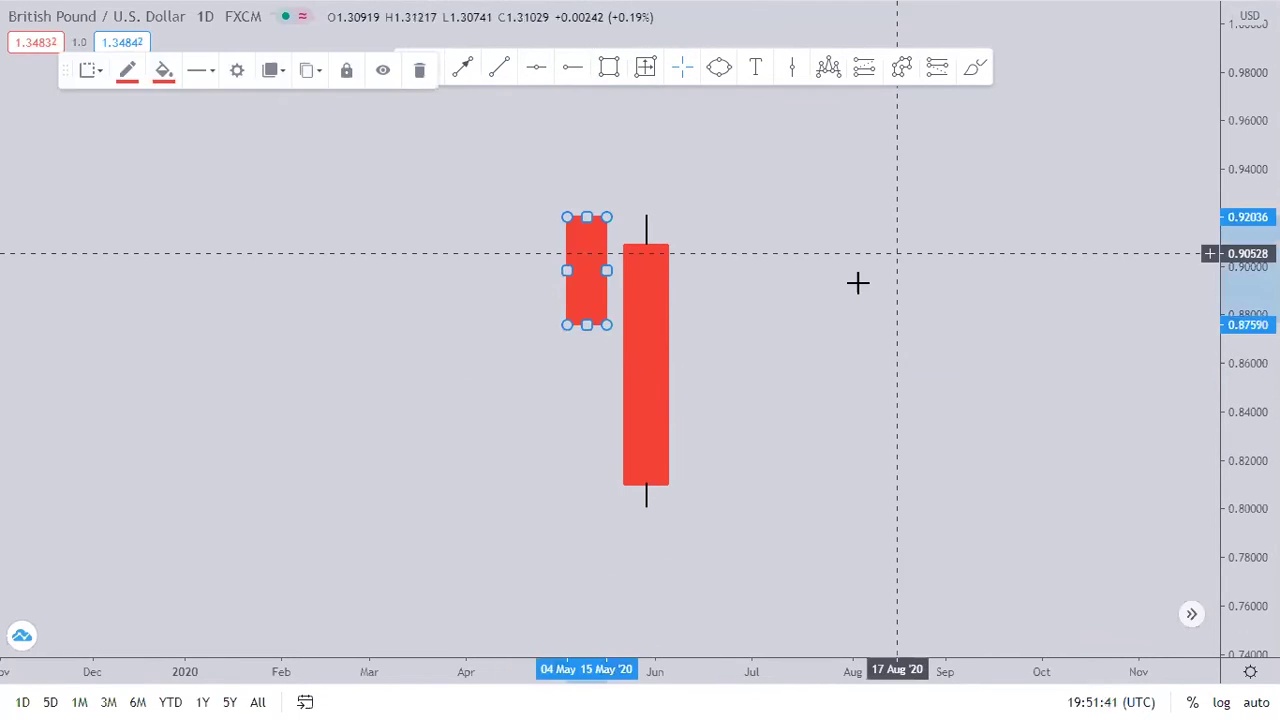
left_click(736, 273)
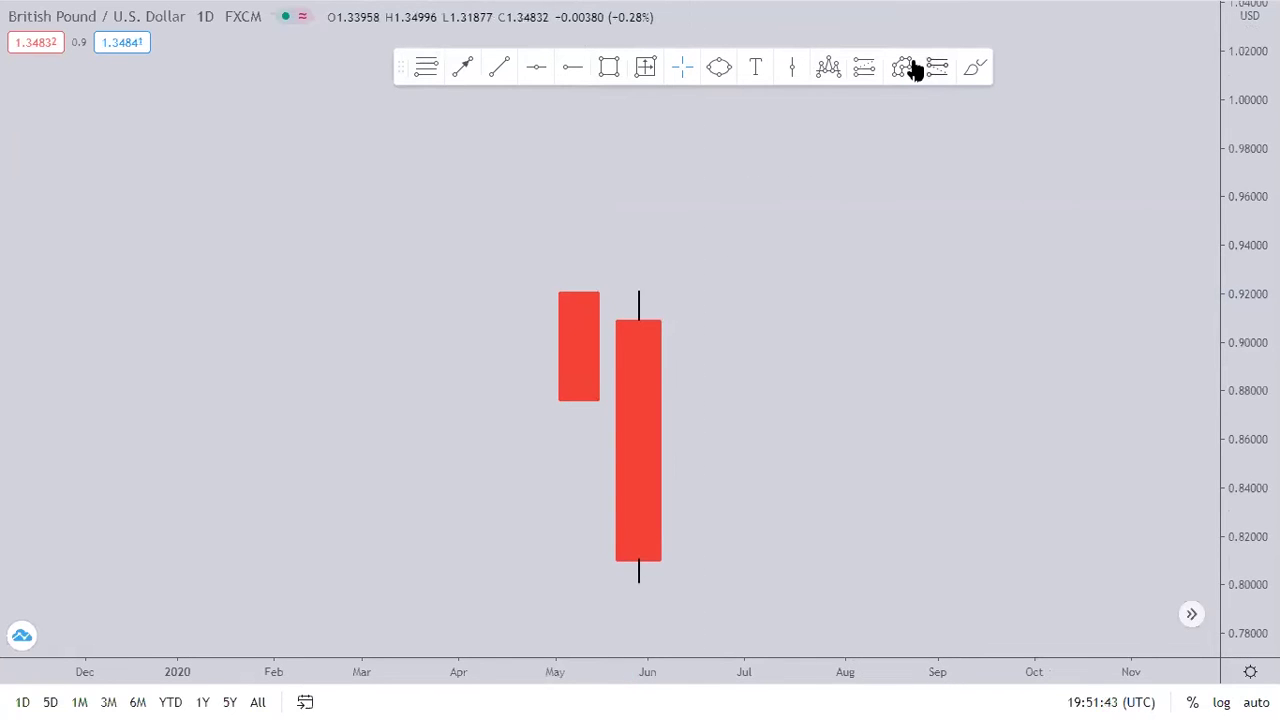
left_click(903, 68)
left_click(284, 53)
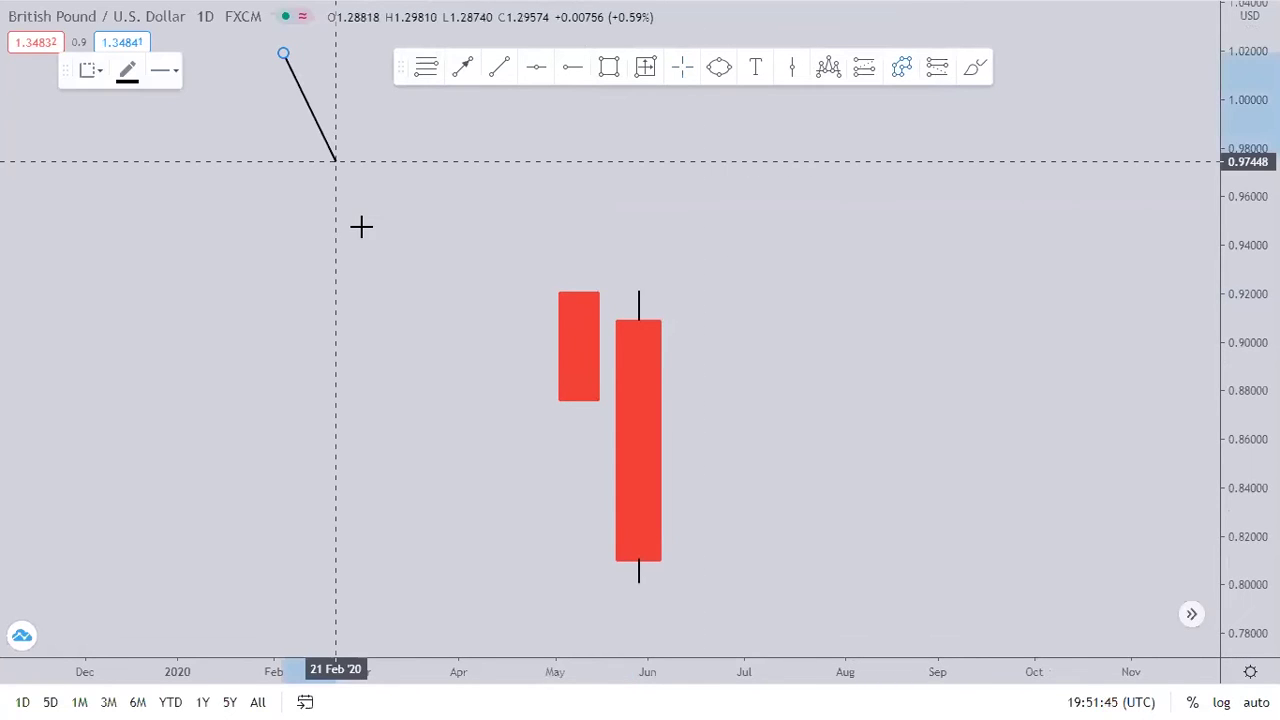
left_click(348, 214)
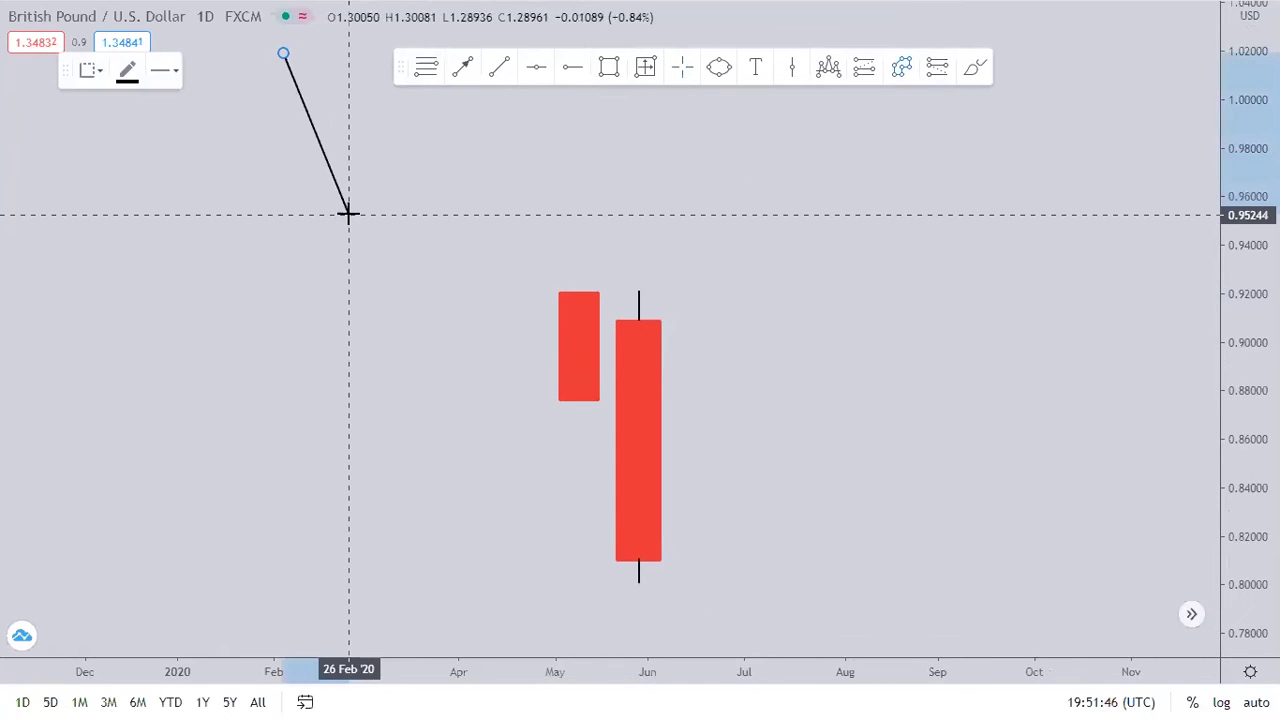
left_click(375, 147)
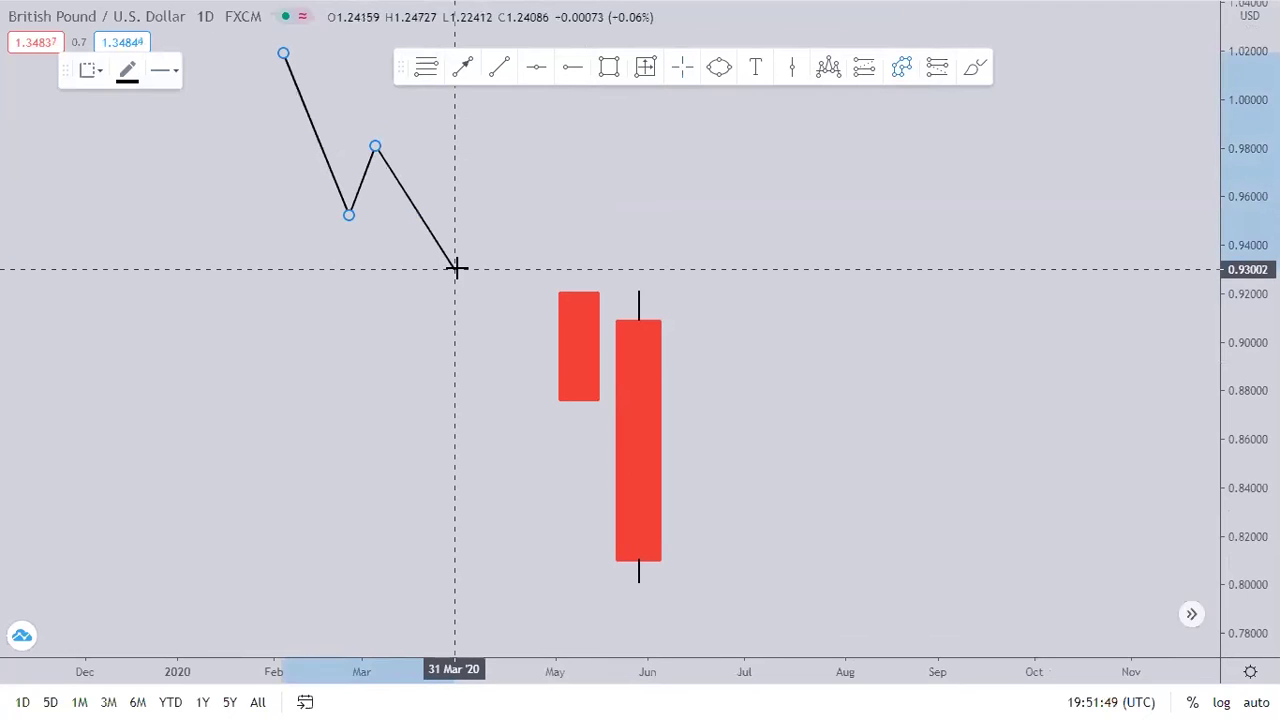
key("Escape")
Step: Draw a long downward-sloping arrow ahead of the candles, running from early 2020 to early April, to mark the bearish move
left_click(461, 67)
left_click(322, 75)
left_click(467, 349)
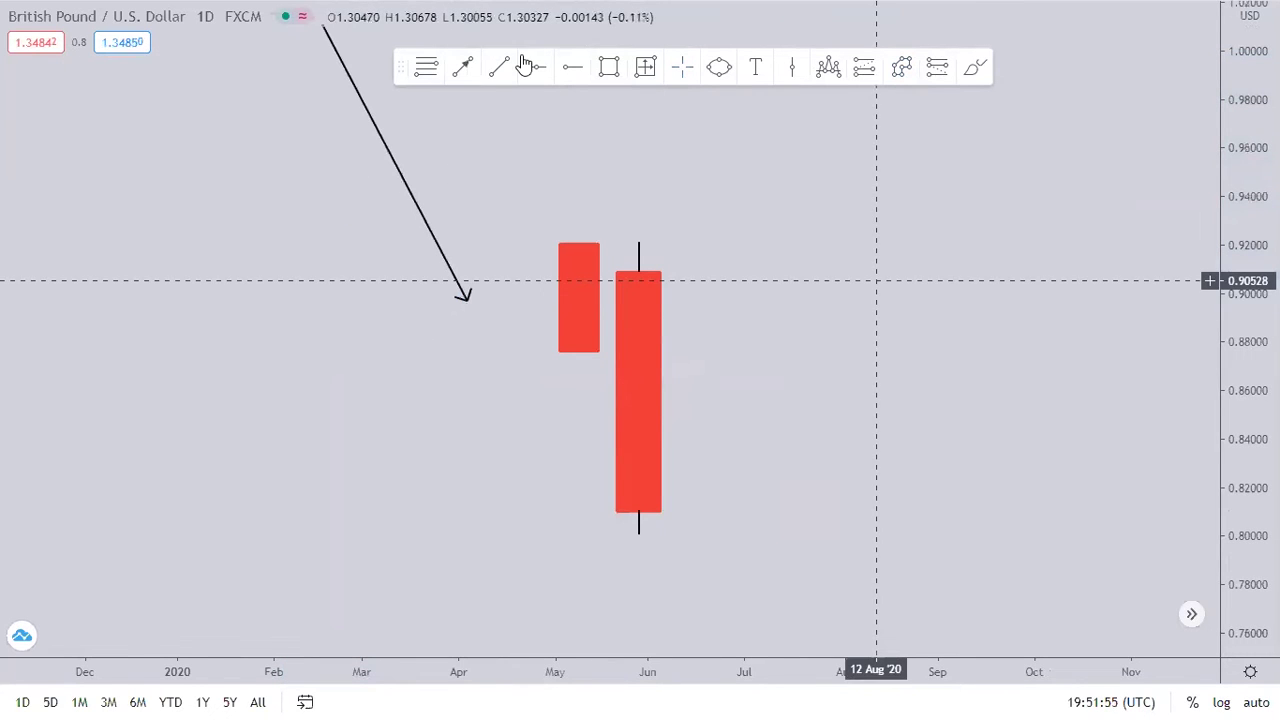
Step: Add short upper and lower trend-line wicks to the smaller red candle, with the upper one starting at about 0.932
left_click(495, 66)
left_click(497, 66)
left_click(577, 215)
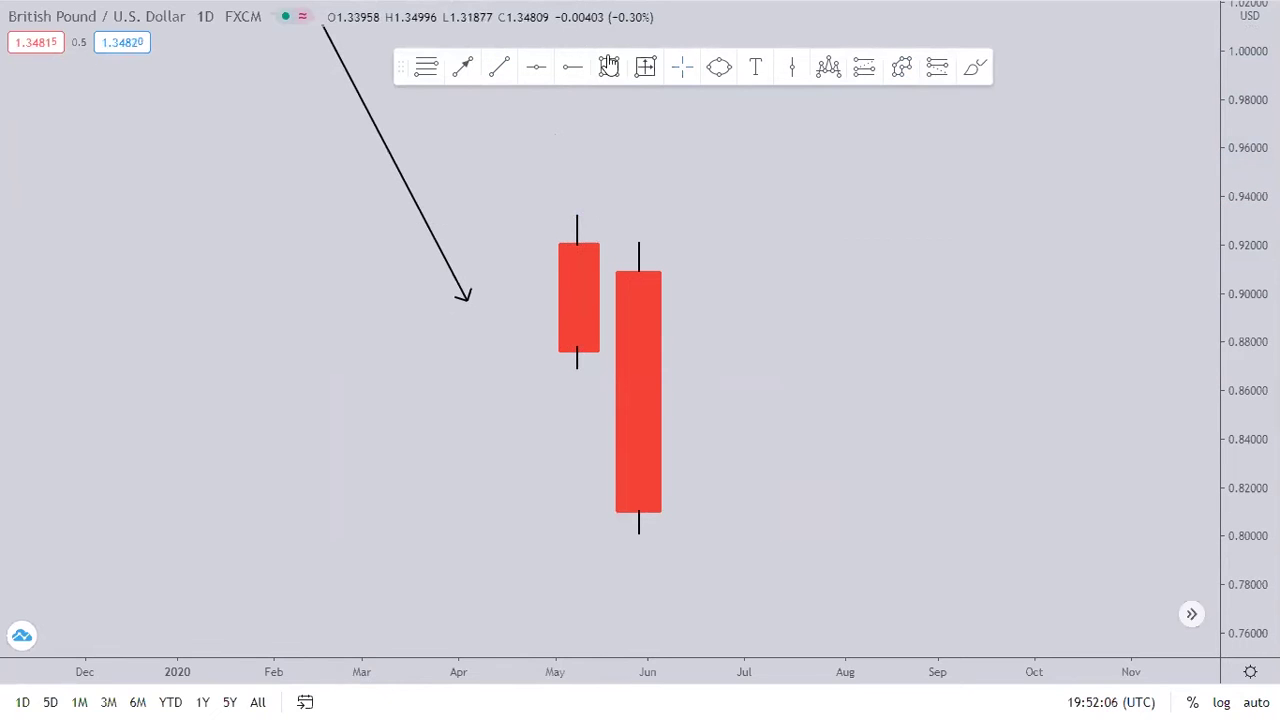
Step: Draw a third candle after the large red one, with a green body from about 0.834 to 0.796 and short wicks
left_click(608, 67)
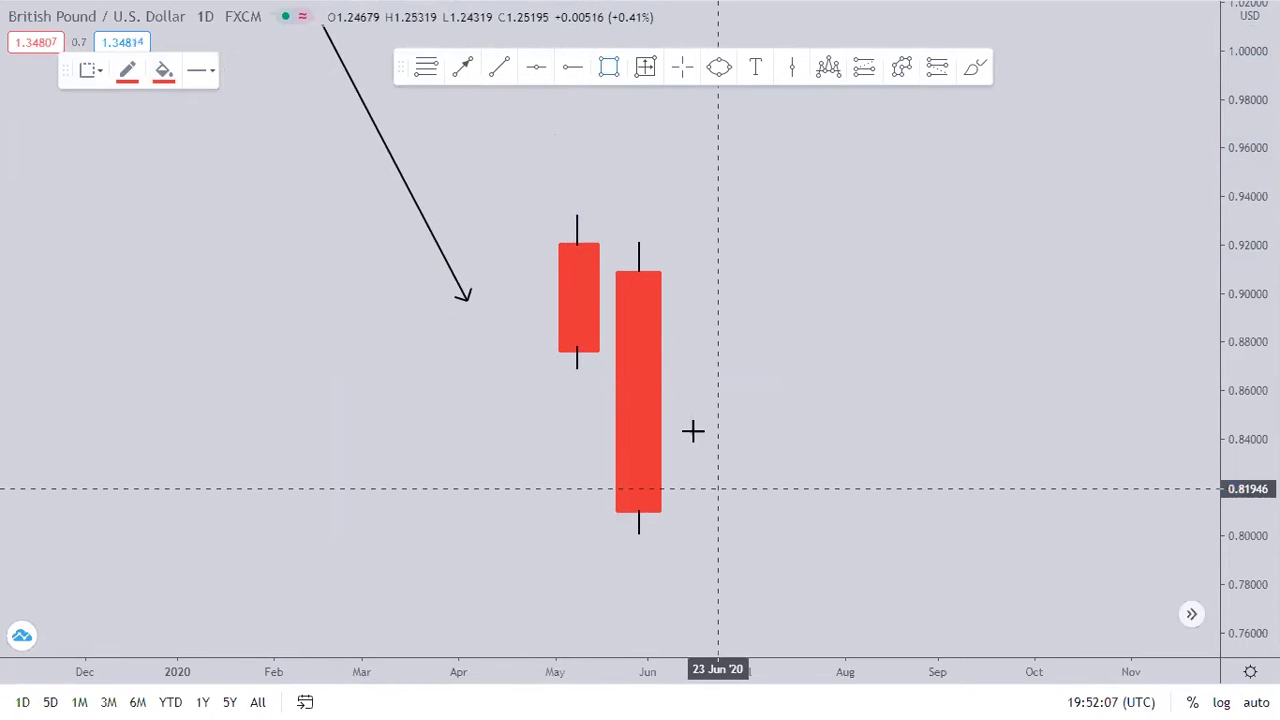
mouse_move(684, 436)
left_mouse_down()
mouse_move(686, 511)
mouse_move(740, 531)
mouse_move(723, 514)
mouse_move(730, 525)
left_mouse_up()
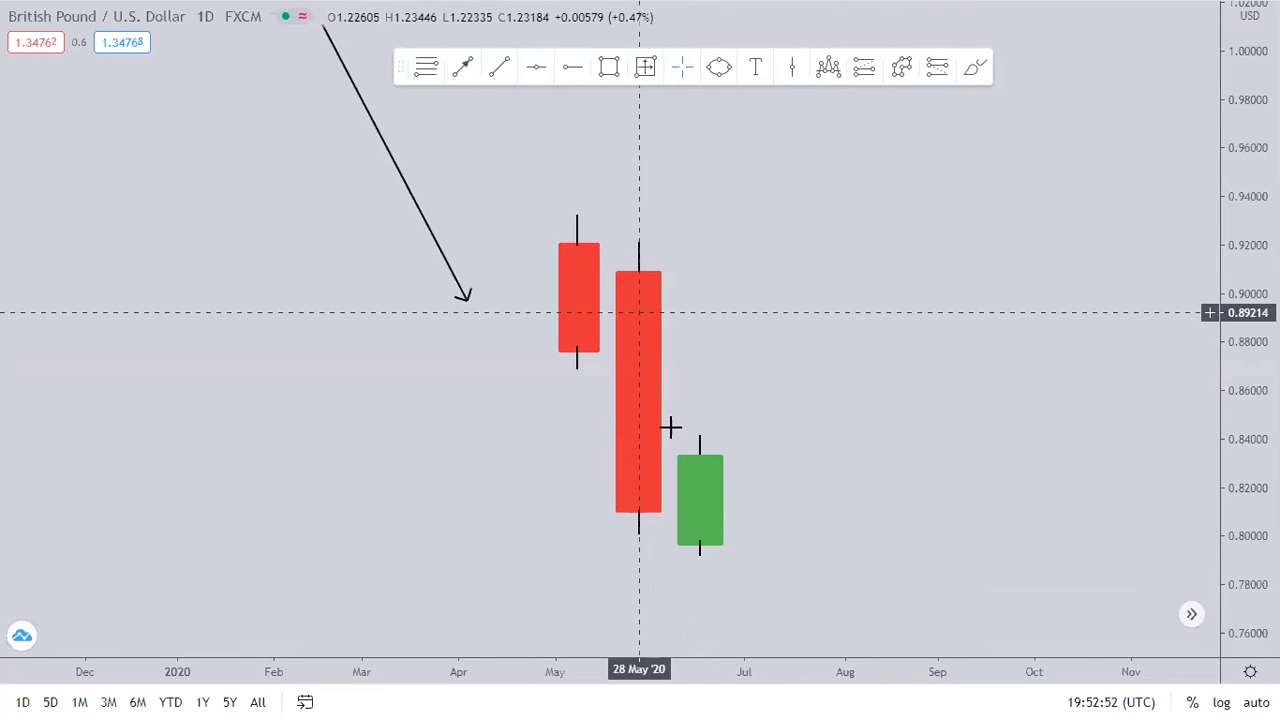
Step: Examine the three-candle pattern, including the large middle body, the first candle's lower wick and the third candle's upper wick
left_click(660, 312)
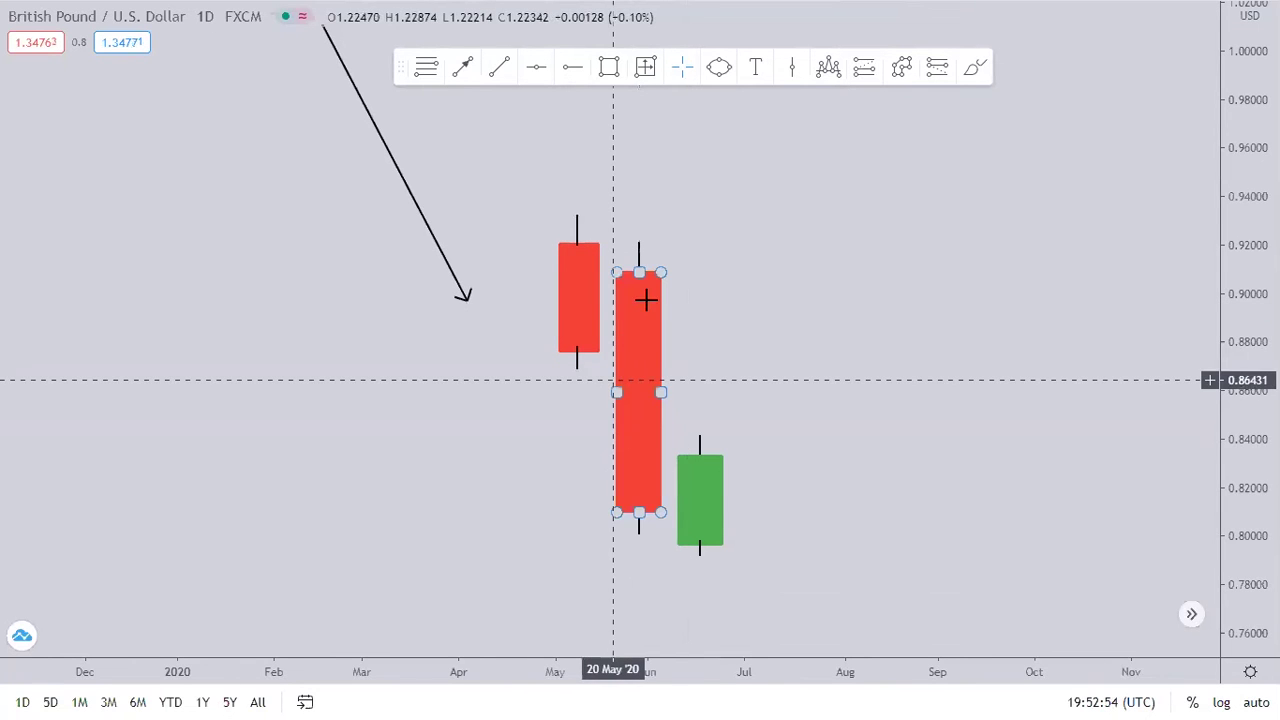
left_click(826, 397)
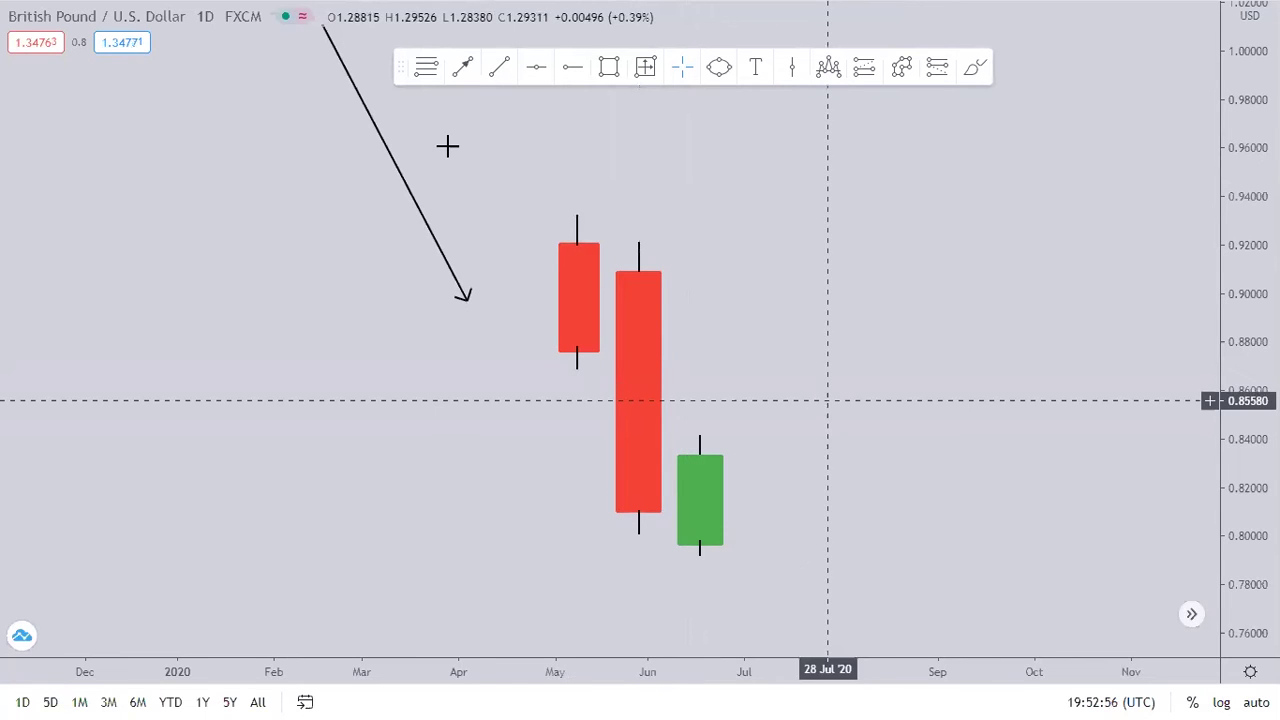
left_click(585, 346)
left_click(610, 387)
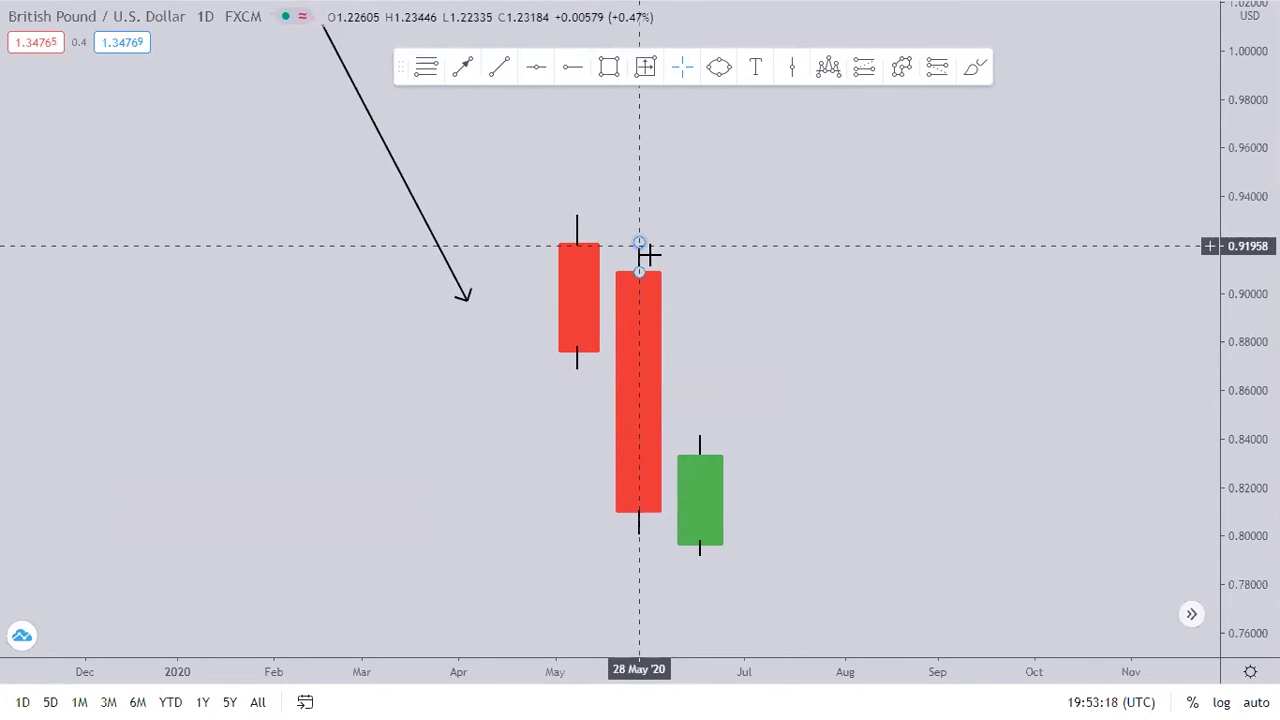
left_click(634, 317)
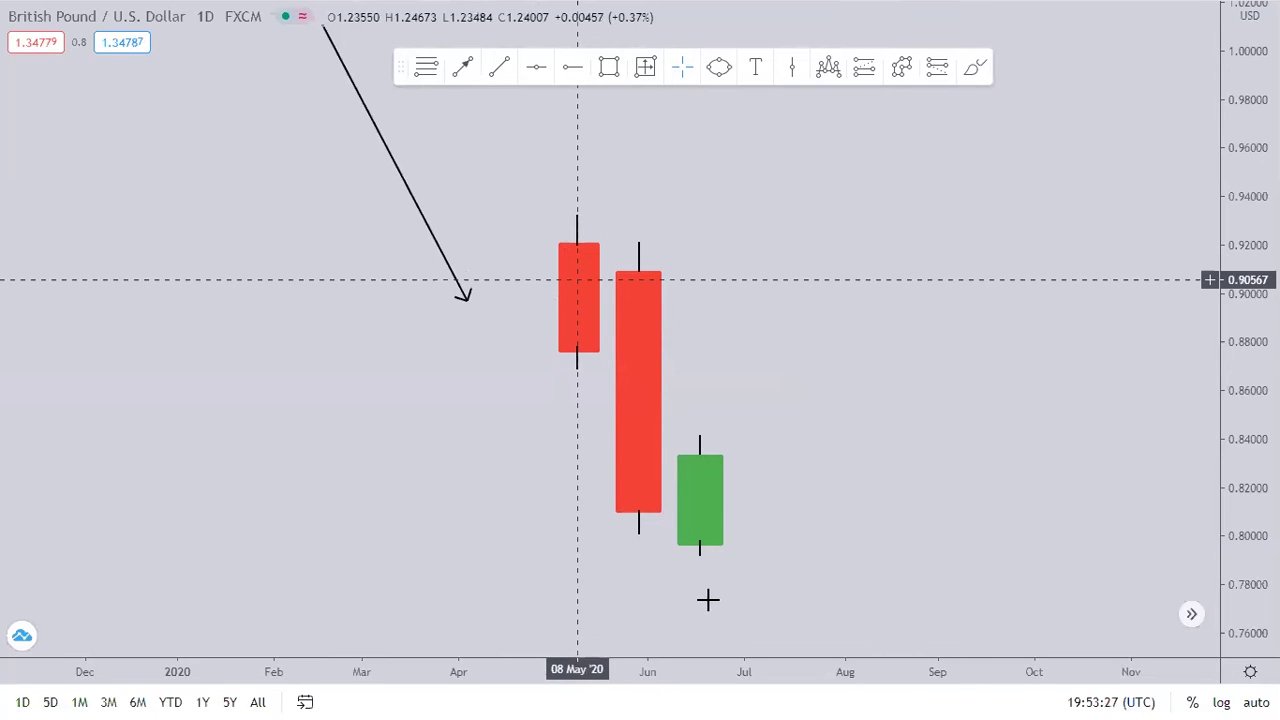
left_click(705, 530)
left_click(780, 440)
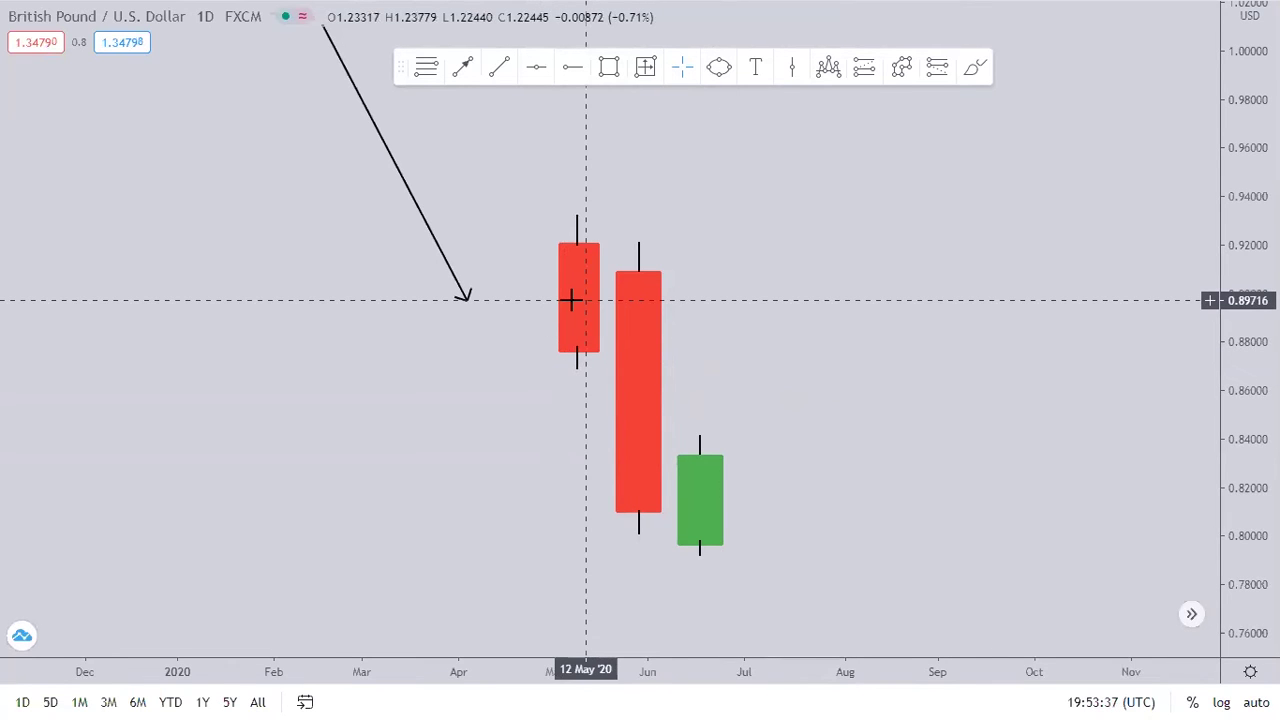
left_click(575, 370)
left_click(576, 360)
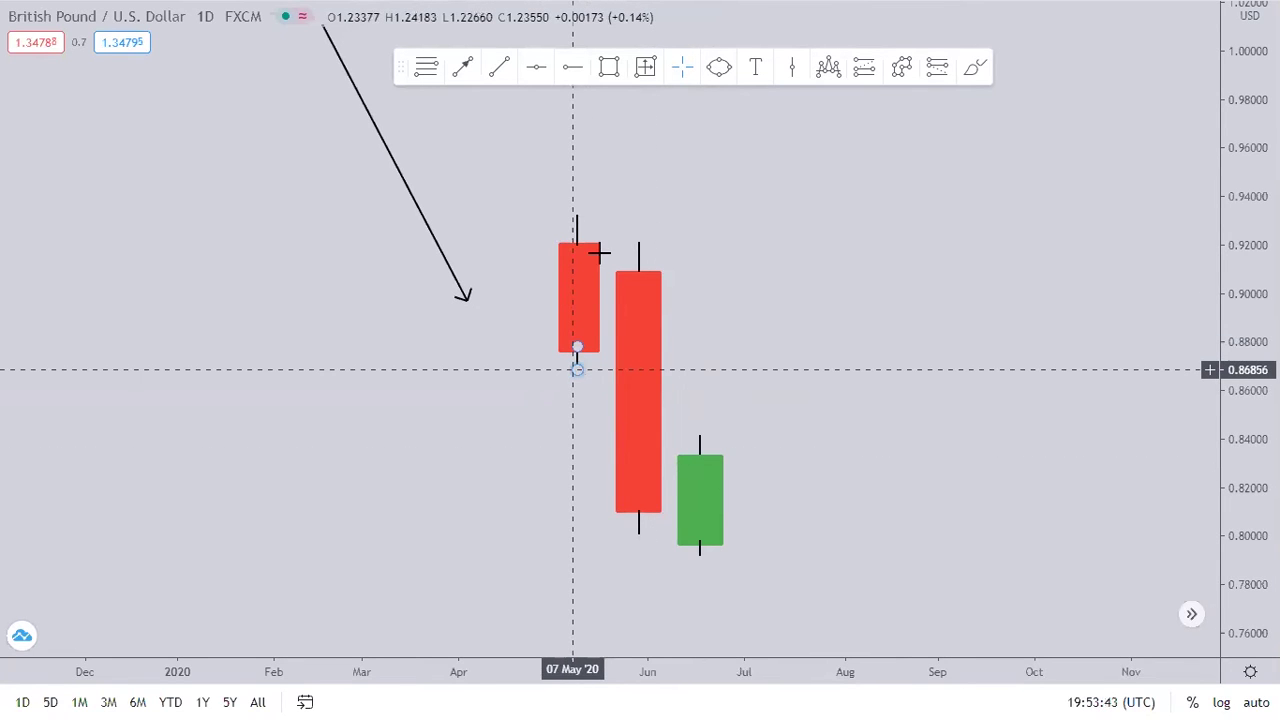
left_click(577, 362)
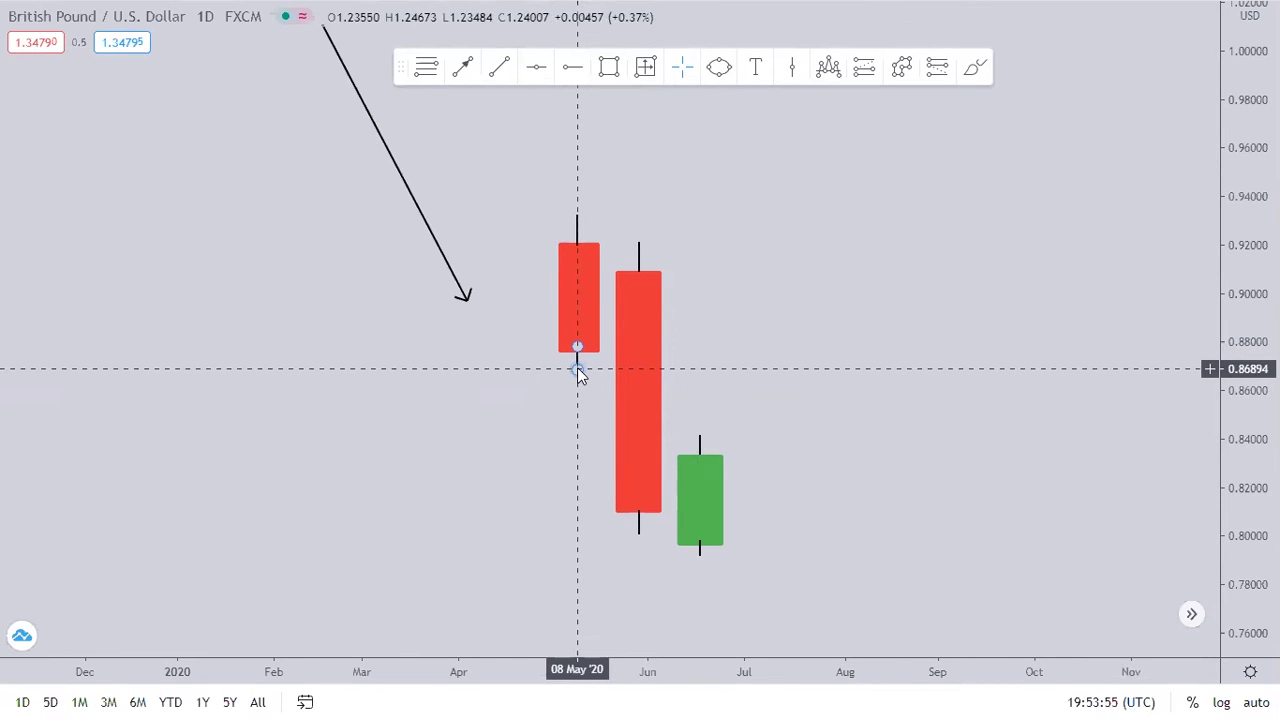
left_click(705, 460)
left_click(703, 447)
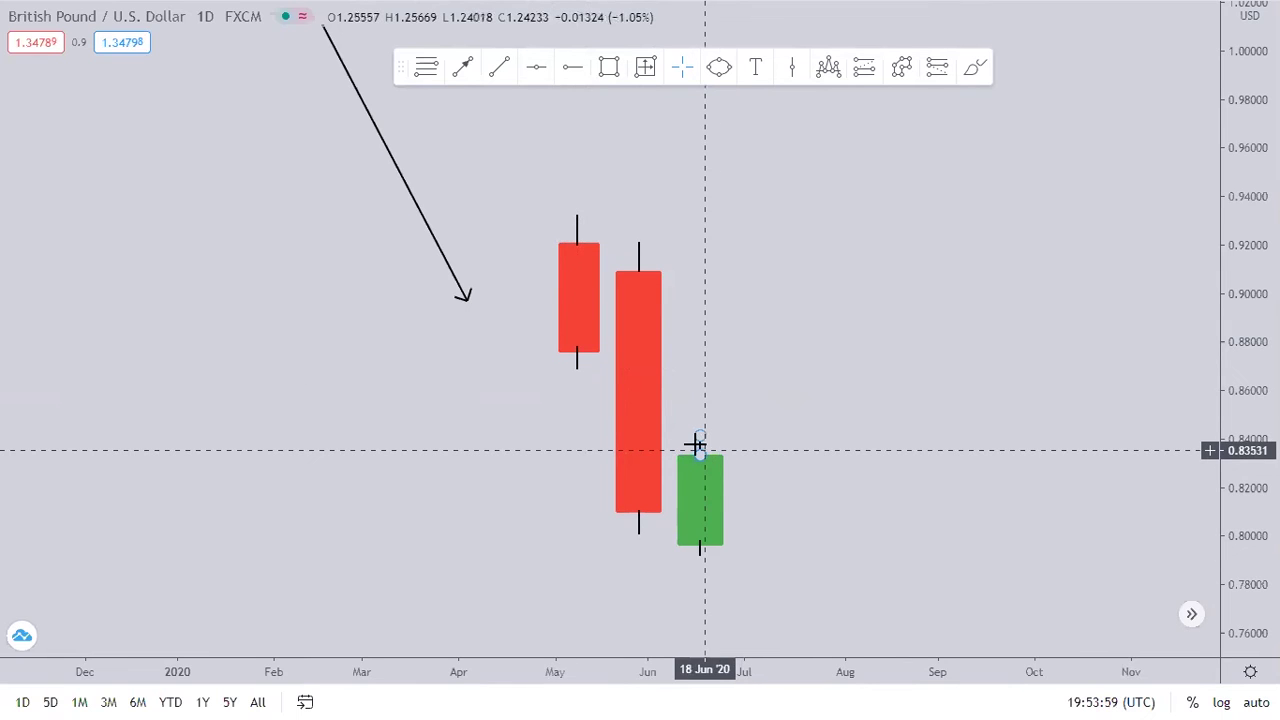
Step: Draw a wide rectangle beyond the candles from about 0.903 to 0.884 and style it with a red border and faint transparent fill
left_click(880, 356)
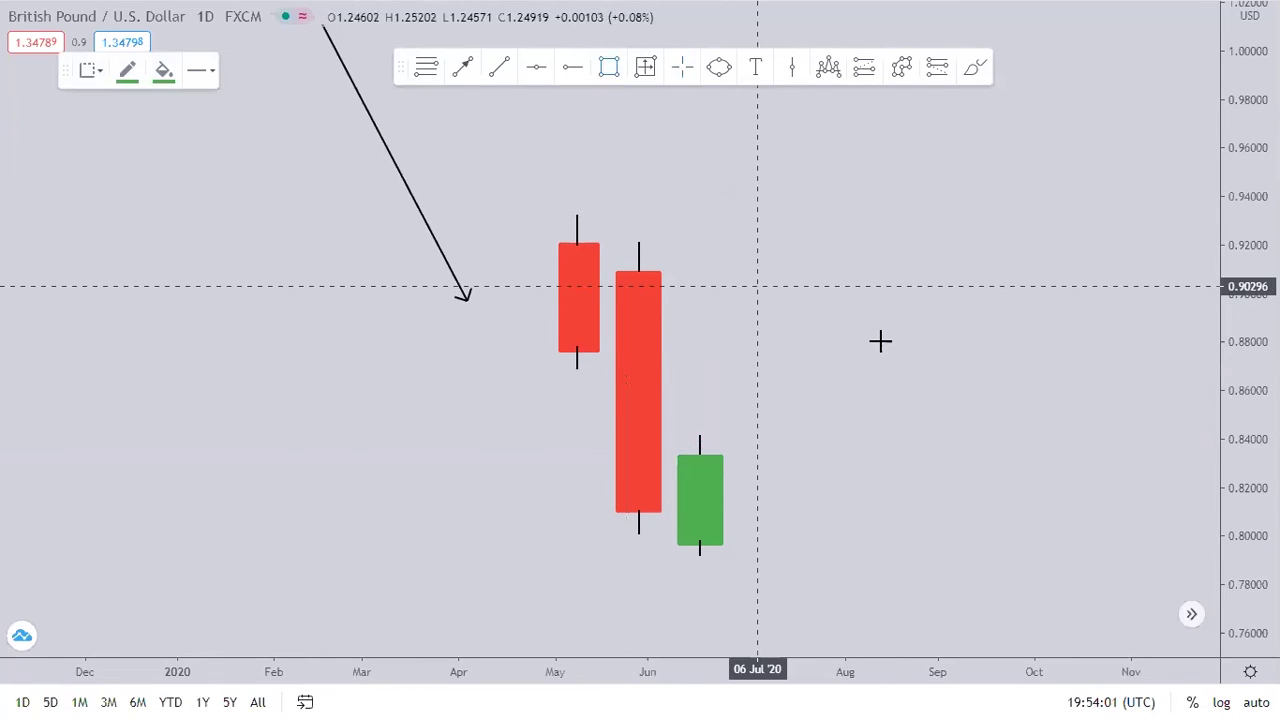
left_click(881, 352)
left_click(884, 331)
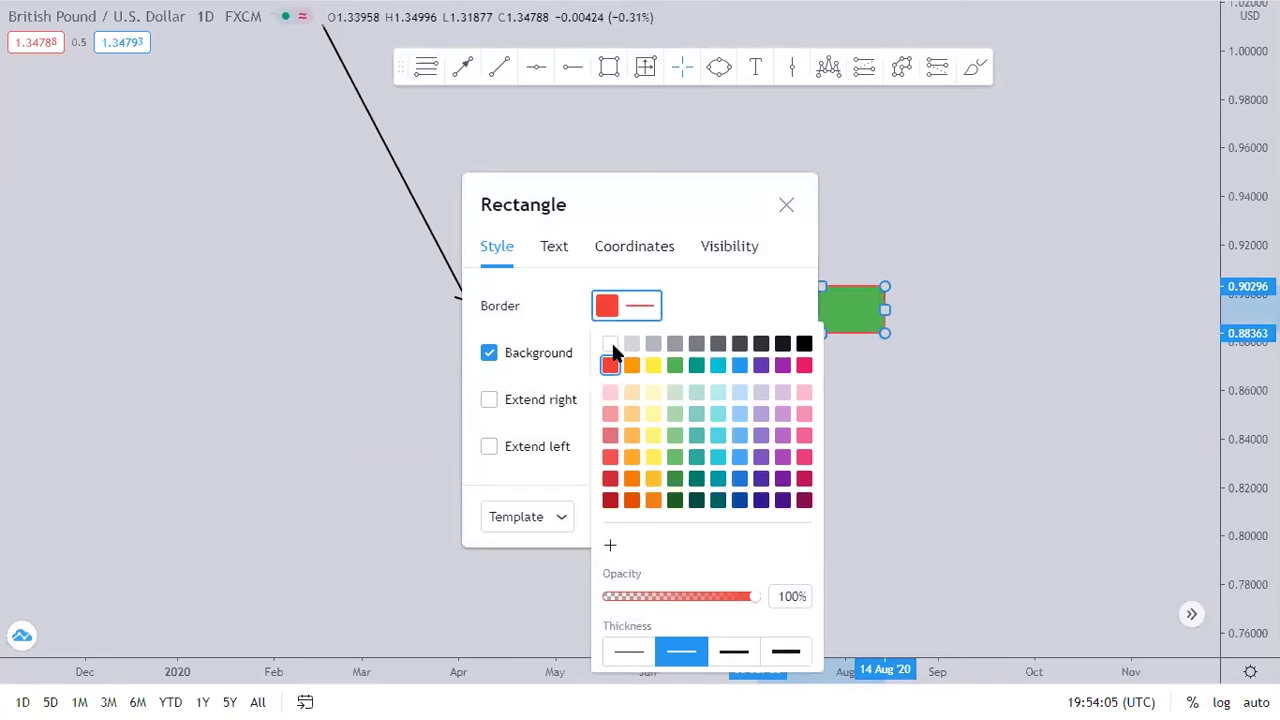
left_click(608, 352)
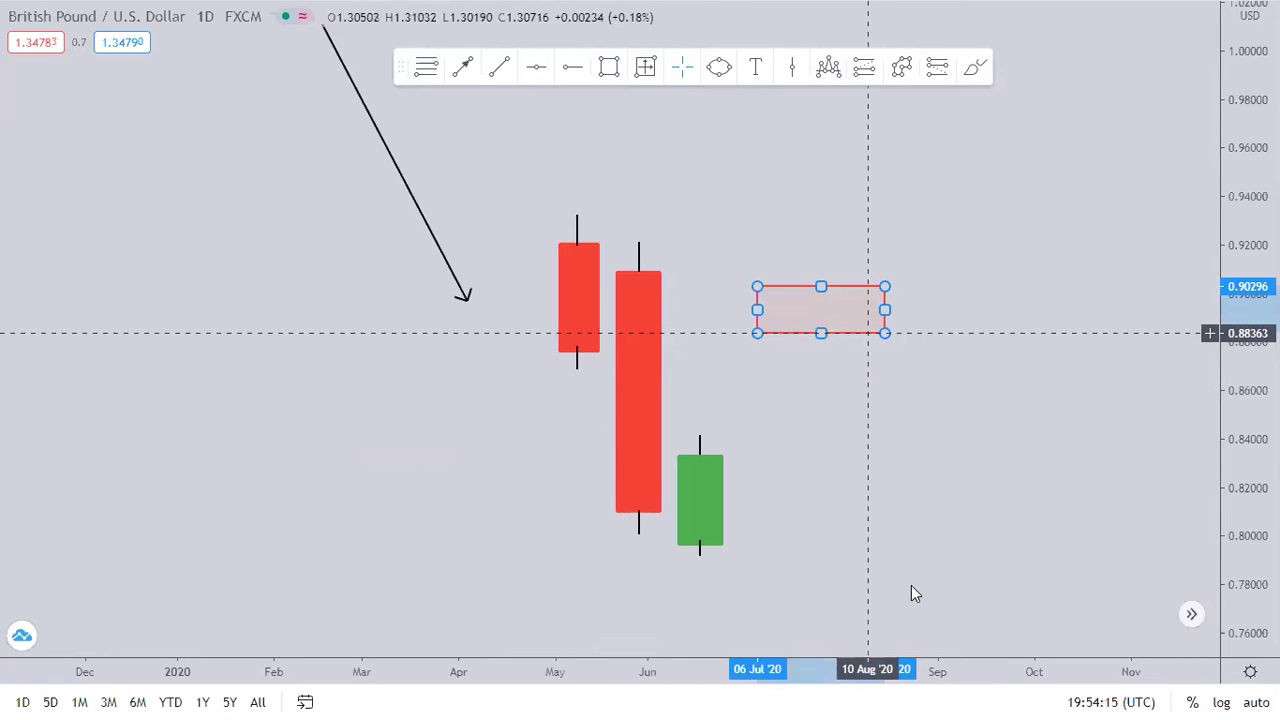
Step: Delete the spare rectangle and mark the gap between the outer candles' wicks with one from about 0.868 to 0.842, extended to early September
key("Delete")
left_click(612, 70)
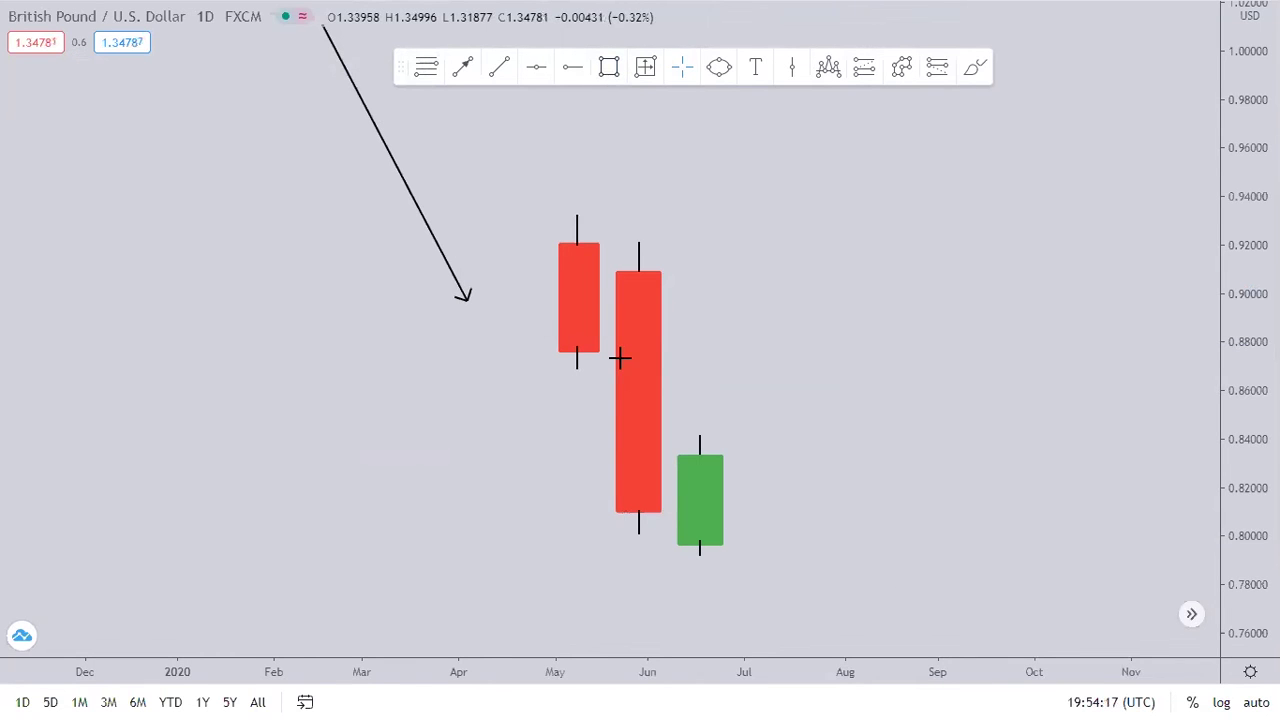
left_click(579, 370)
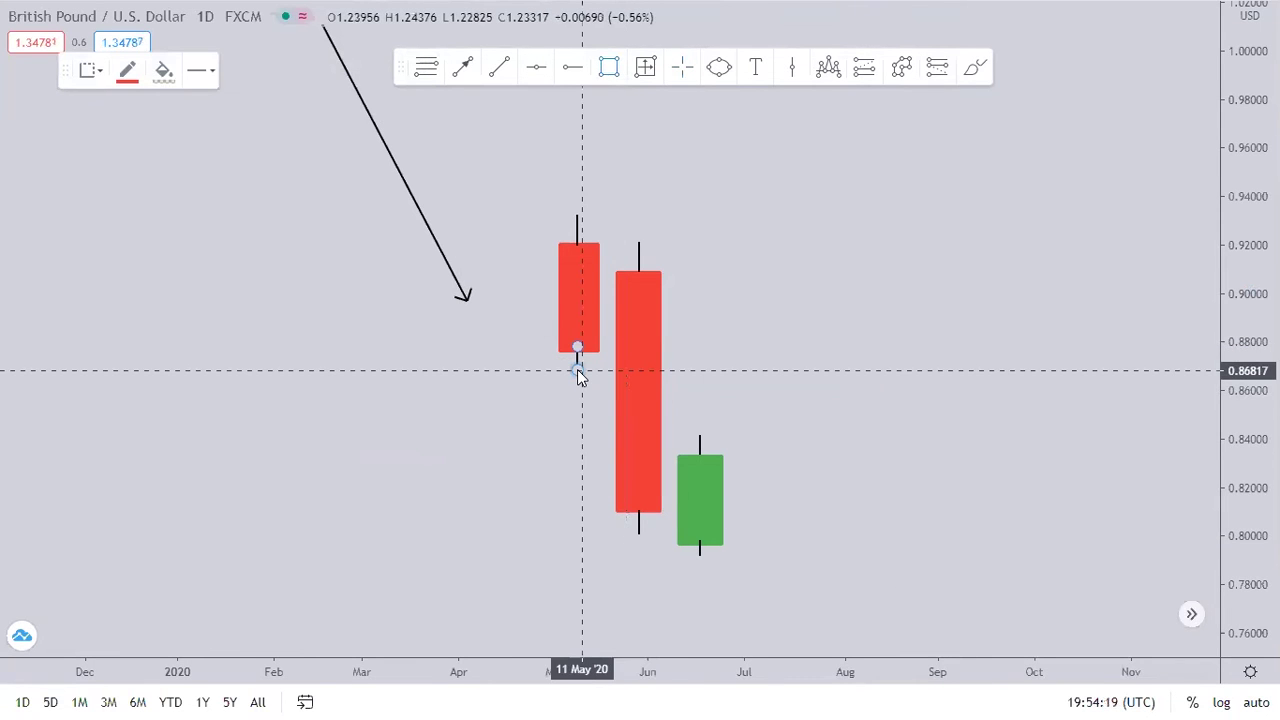
left_click(578, 371)
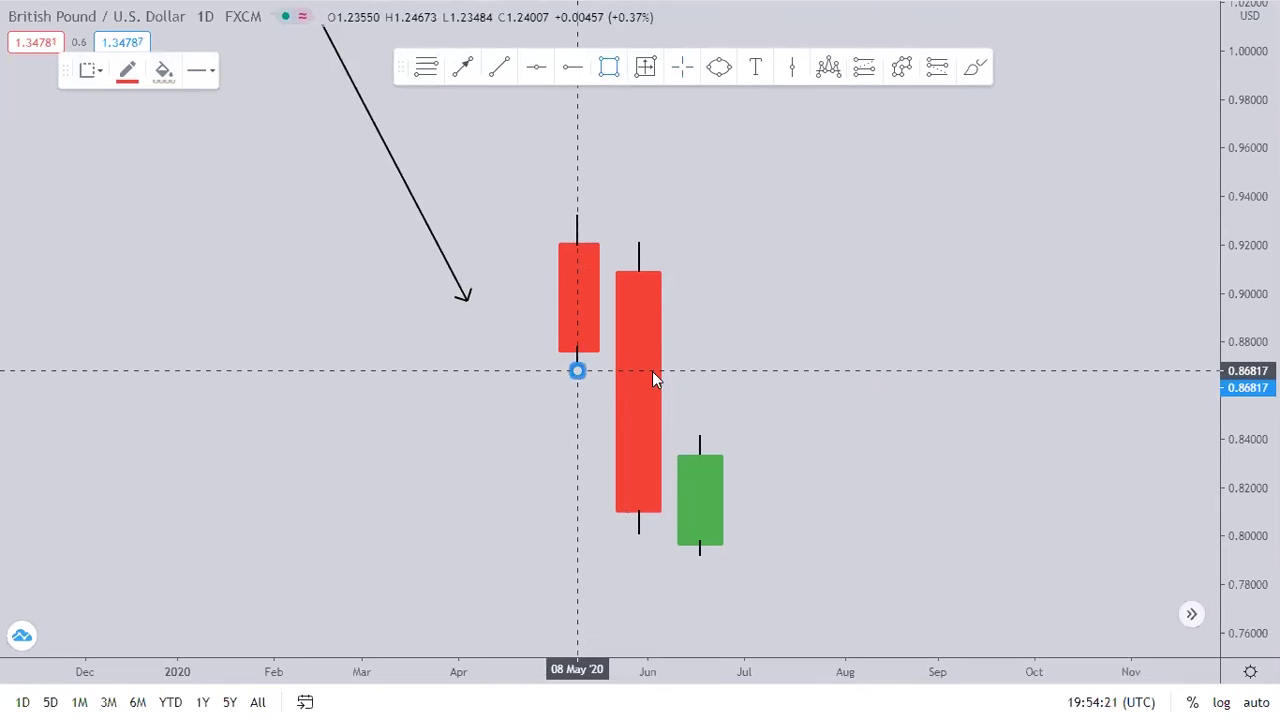
left_click(762, 372)
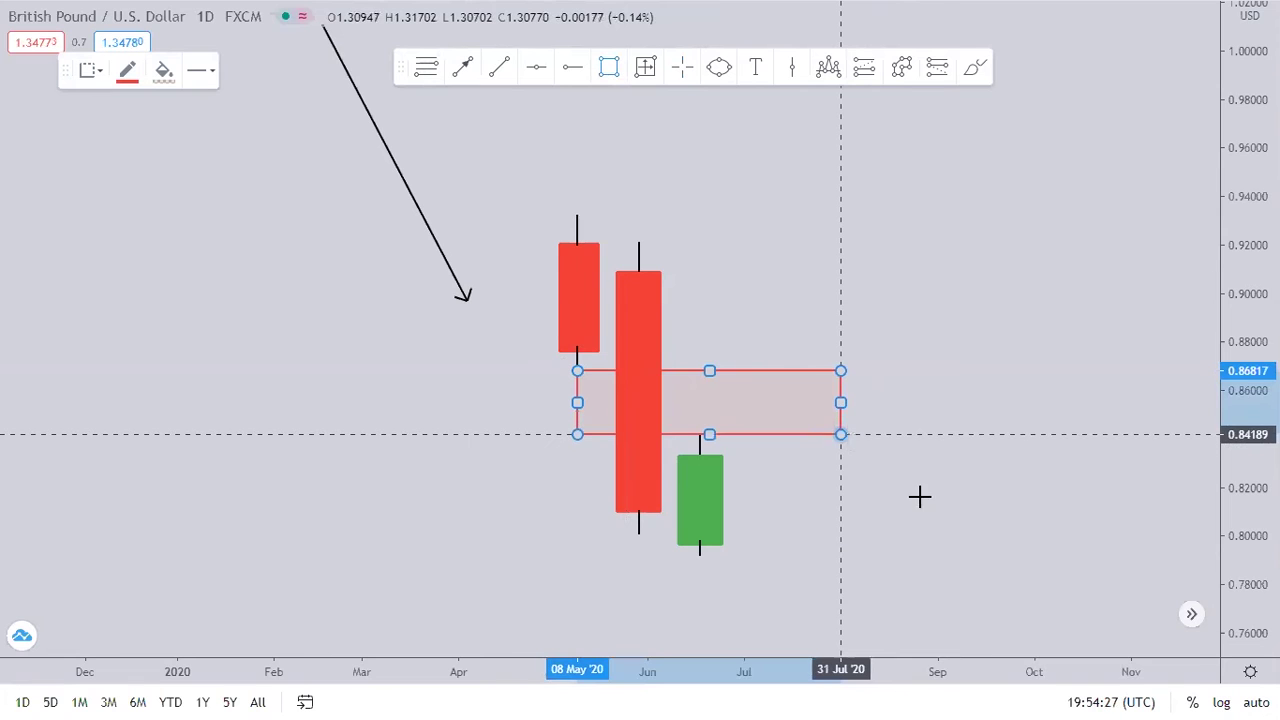
left_click(841, 434)
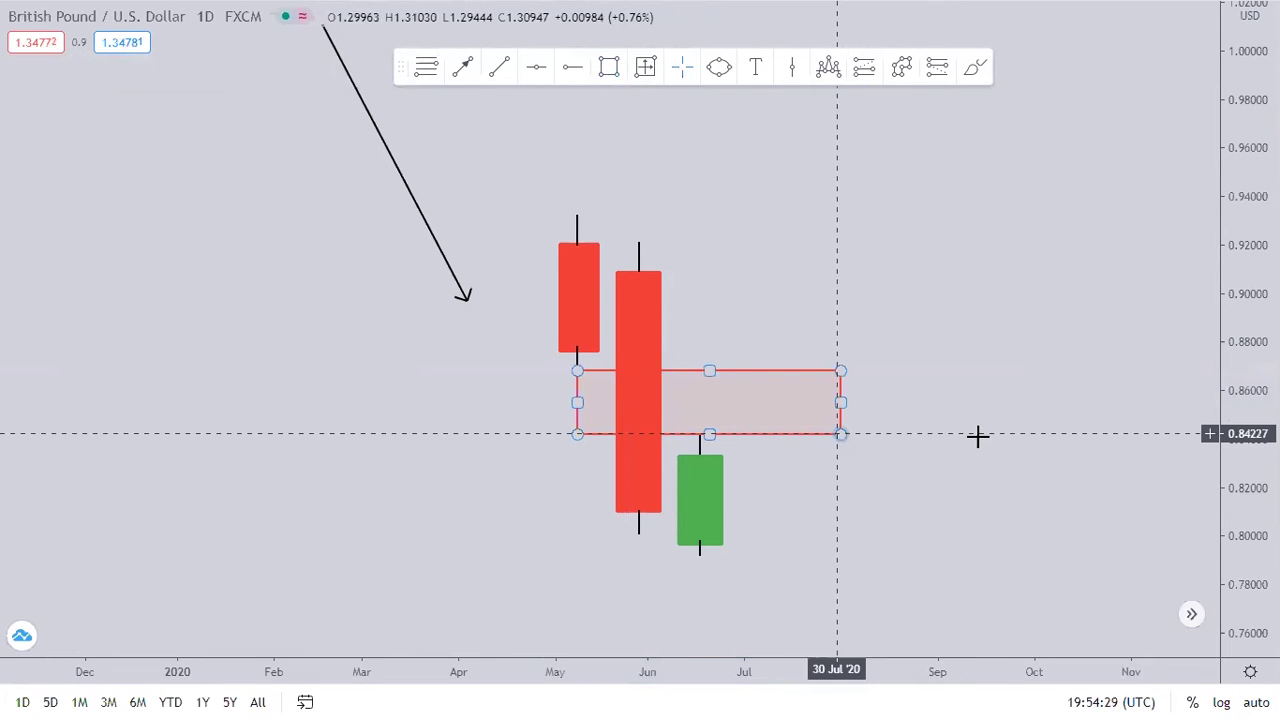
left_click_drag(841, 434, 887, 430)
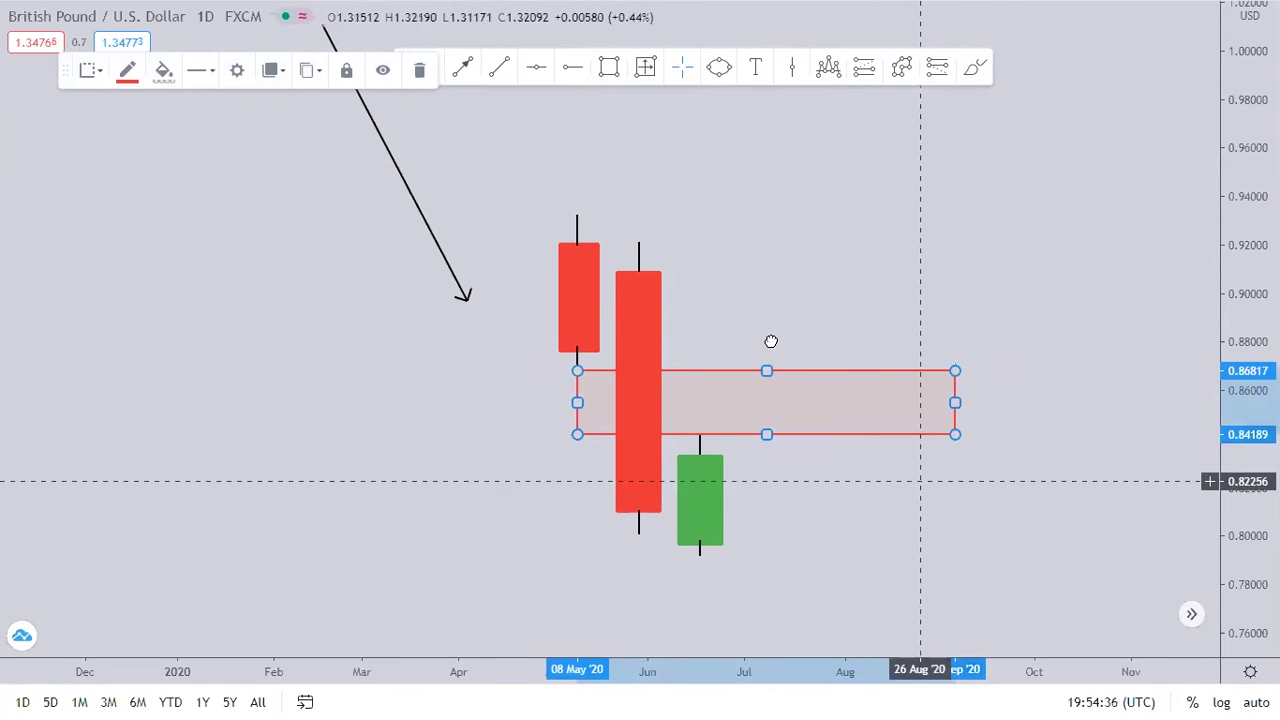
left_click(771, 341)
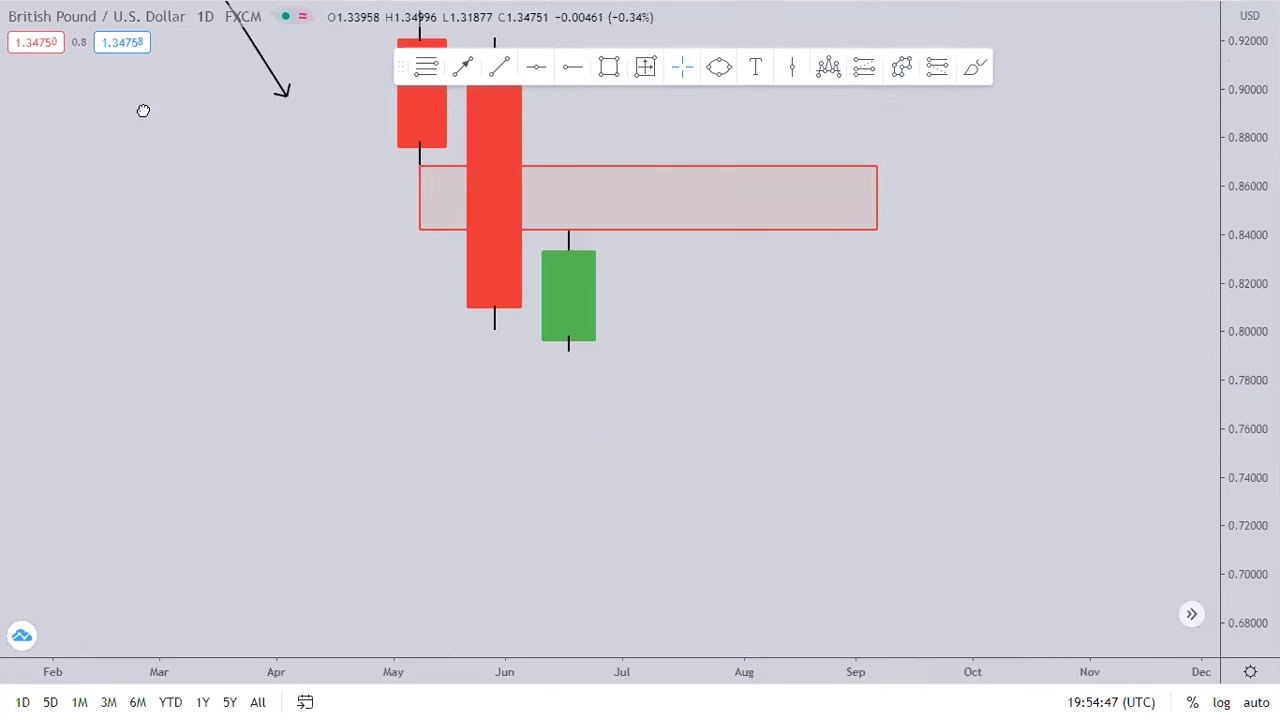
Step: Draw a zigzag path rising from about 0.696 in mid-June to 0.867 at the gap zone, then falling via a small pullback to 0.753
left_click_drag(403, 81, 143, 111)
left_click(640, 100)
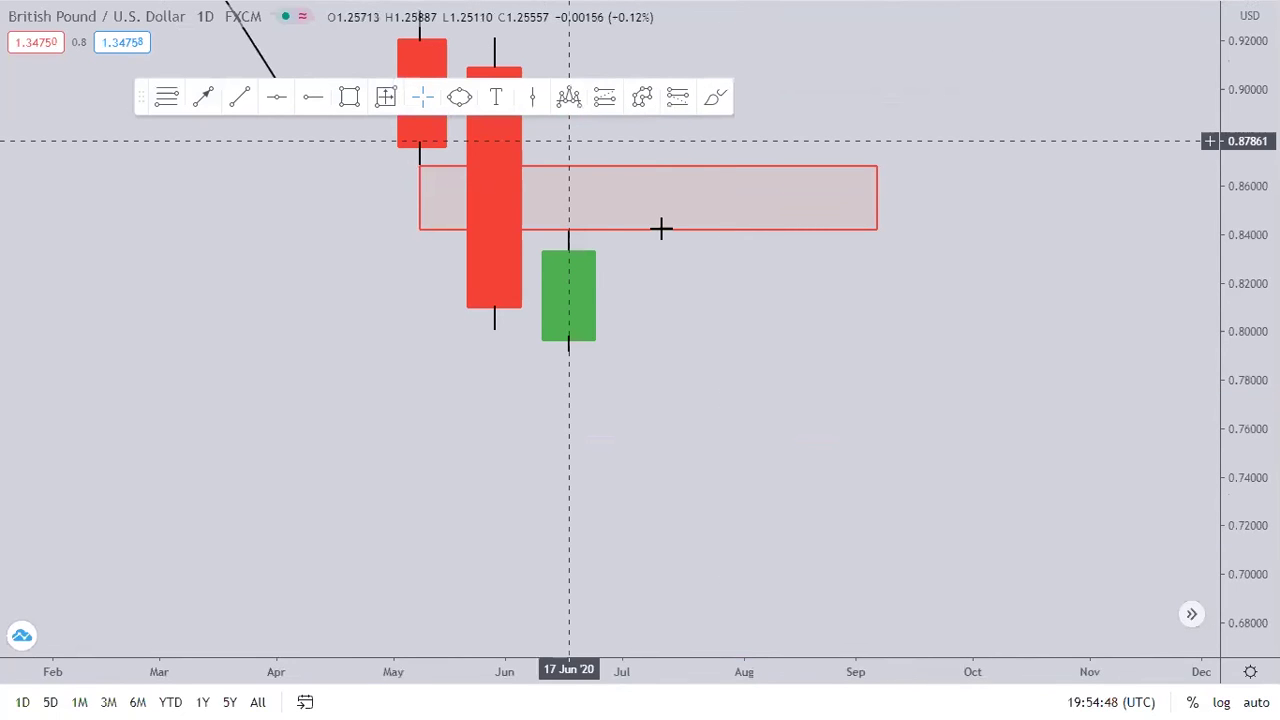
left_click(547, 584)
left_click(616, 453)
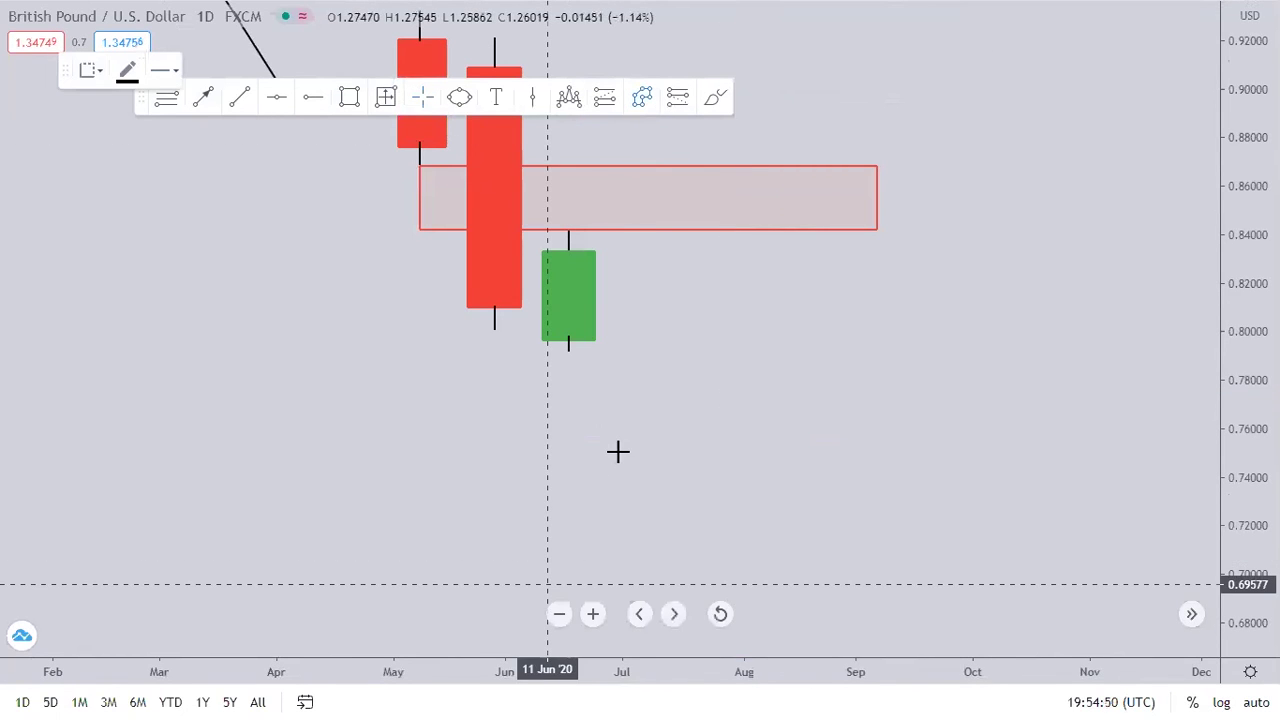
left_click(654, 508)
left_click(734, 356)
left_click(776, 408)
left_click(835, 274)
left_click(877, 323)
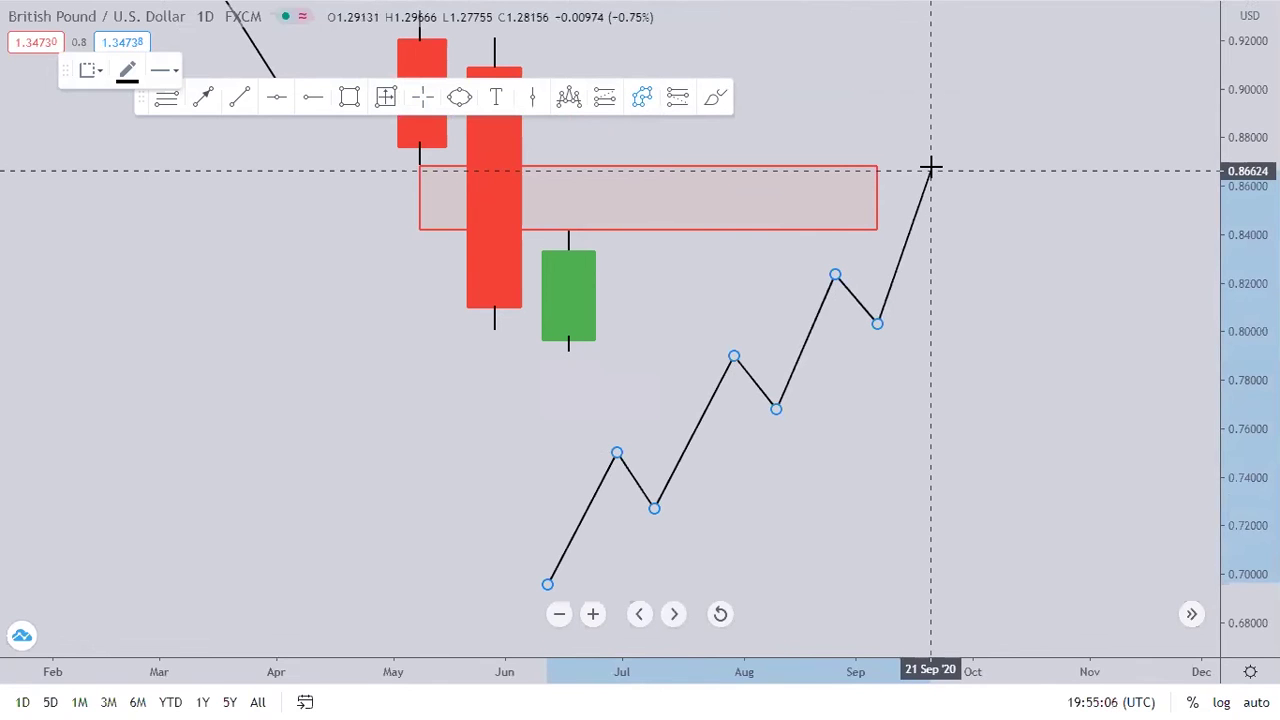
left_click(931, 167)
left_click(957, 277)
left_click(984, 236)
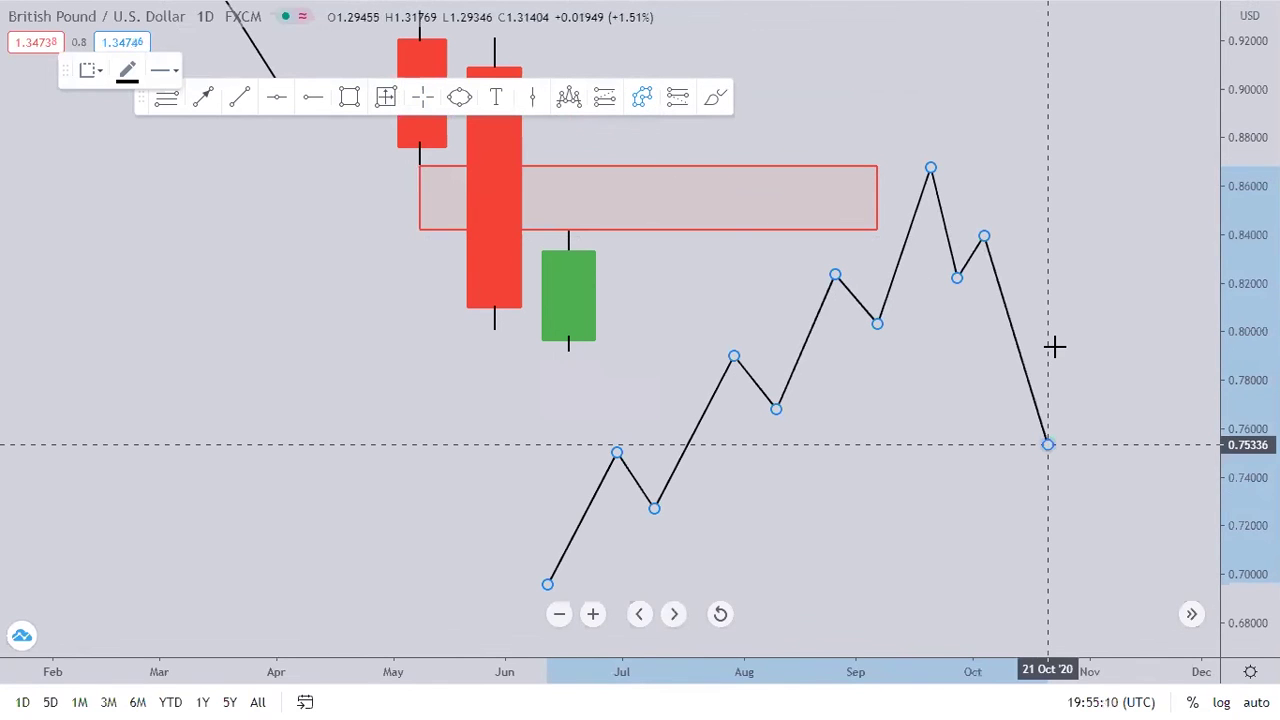
double_click(1048, 444)
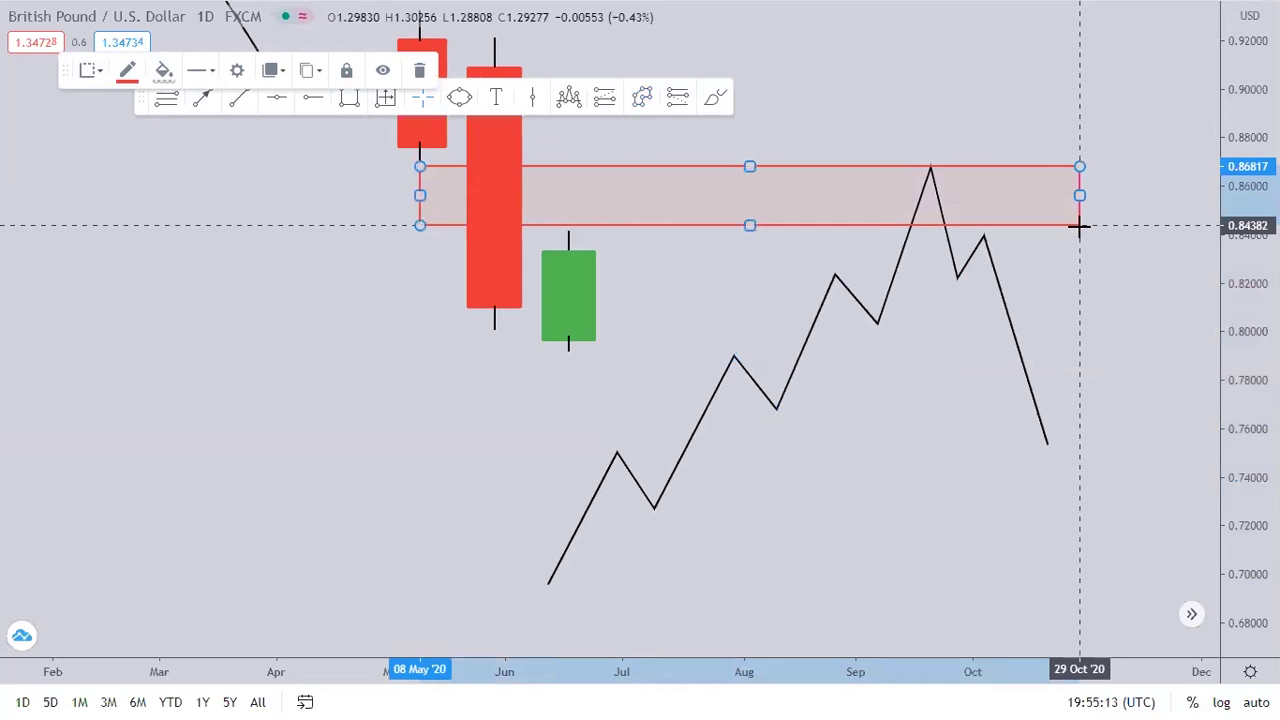
Step: Extend the gap rectangle to 29 October past the path's peak and move the floating drawing toolbar clear of the candles
mouse_move(1079, 227)
left_mouse_down()
mouse_move(1079, 256)
mouse_move(1079, 230)
left_mouse_up()
left_click(1080, 266)
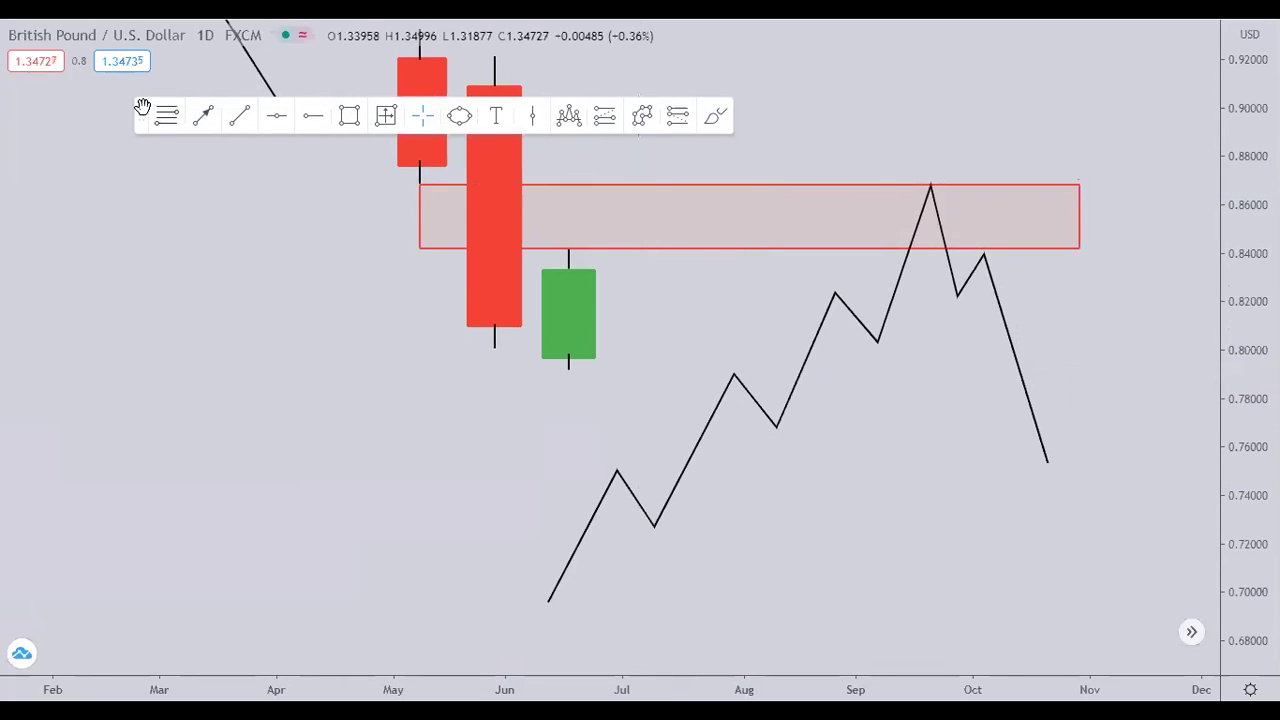
mouse_move(142, 107)
left_mouse_down()
mouse_move(829, 84)
mouse_move(735, 78)
mouse_move(695, 53)
mouse_move(617, 97)
mouse_move(583, 52)
left_mouse_up()
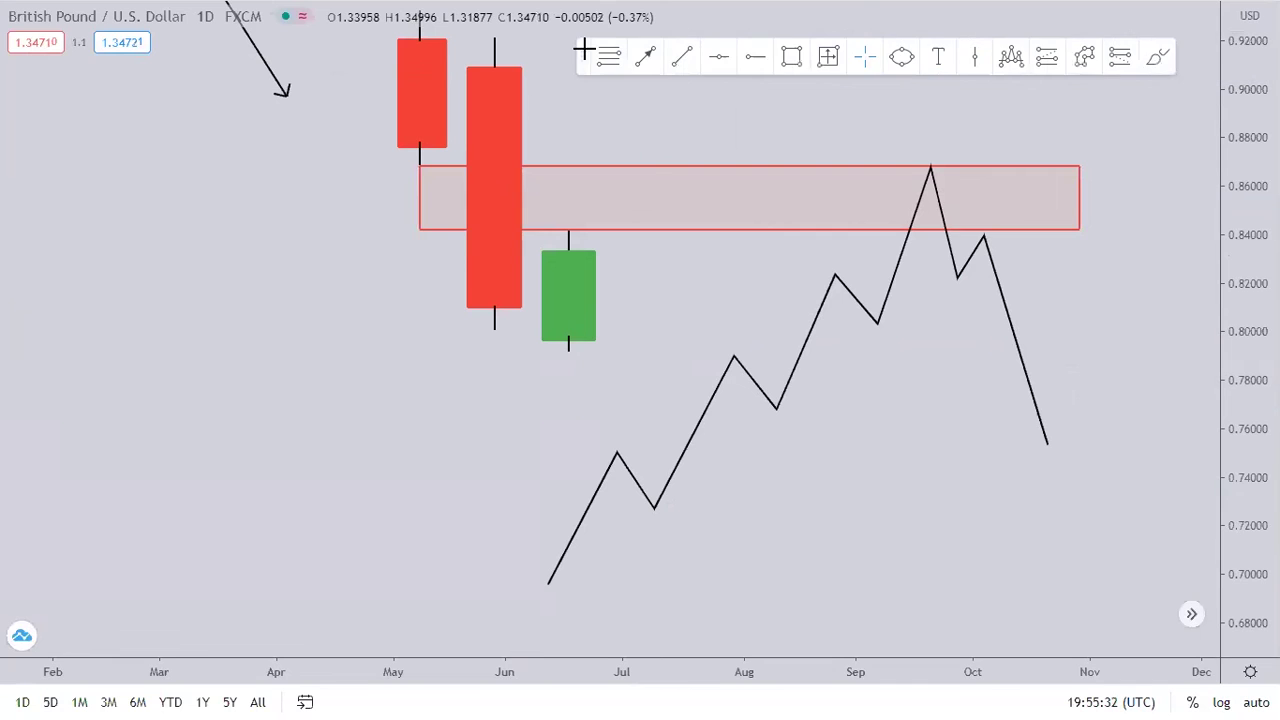
Step: Adjust the gap rectangle's upper starting corner to 7 May at about 0.869, near the first candle's lower wick
left_click_drag(569, 165, 569, 170)
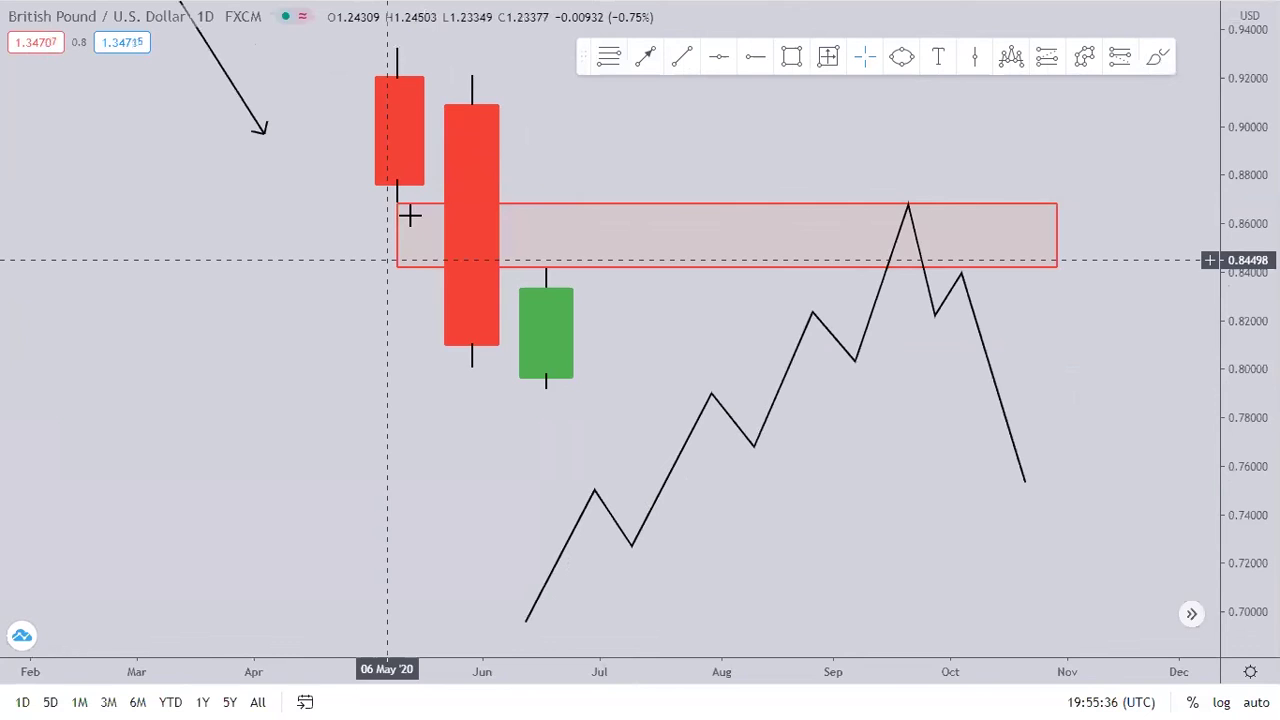
left_click(397, 208)
left_click_drag(397, 210, 391, 201)
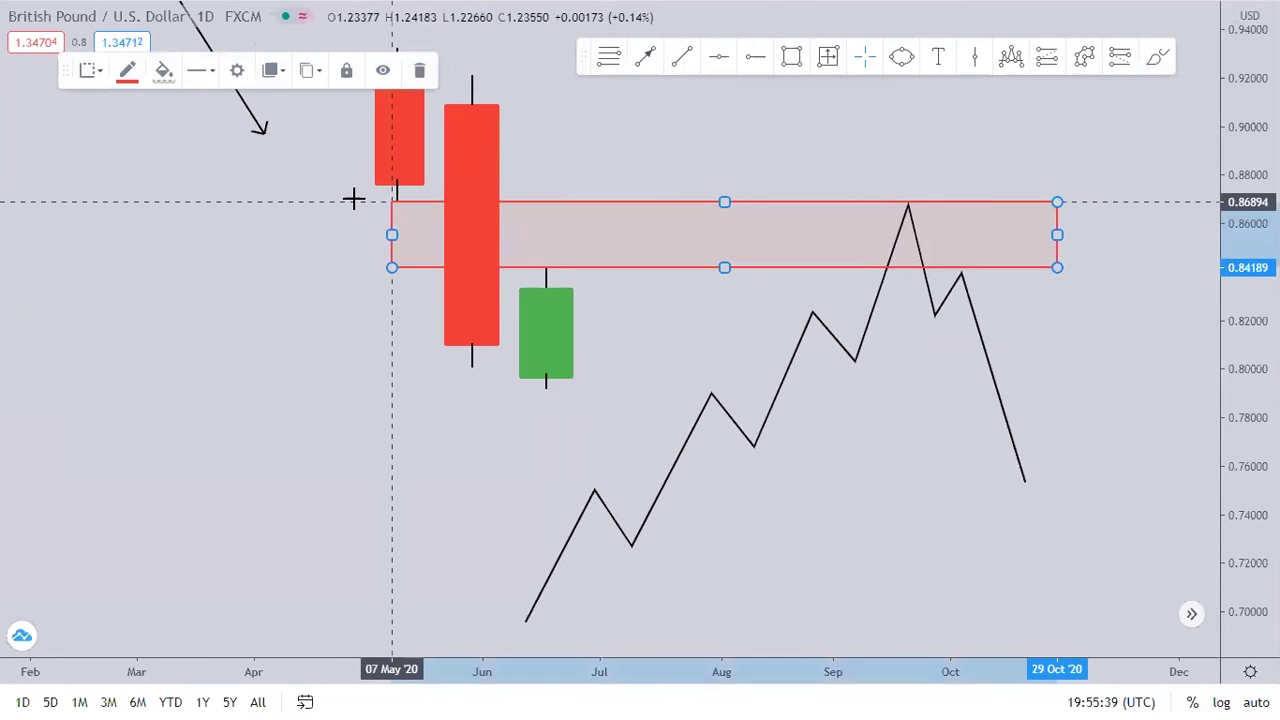
left_click(389, 193)
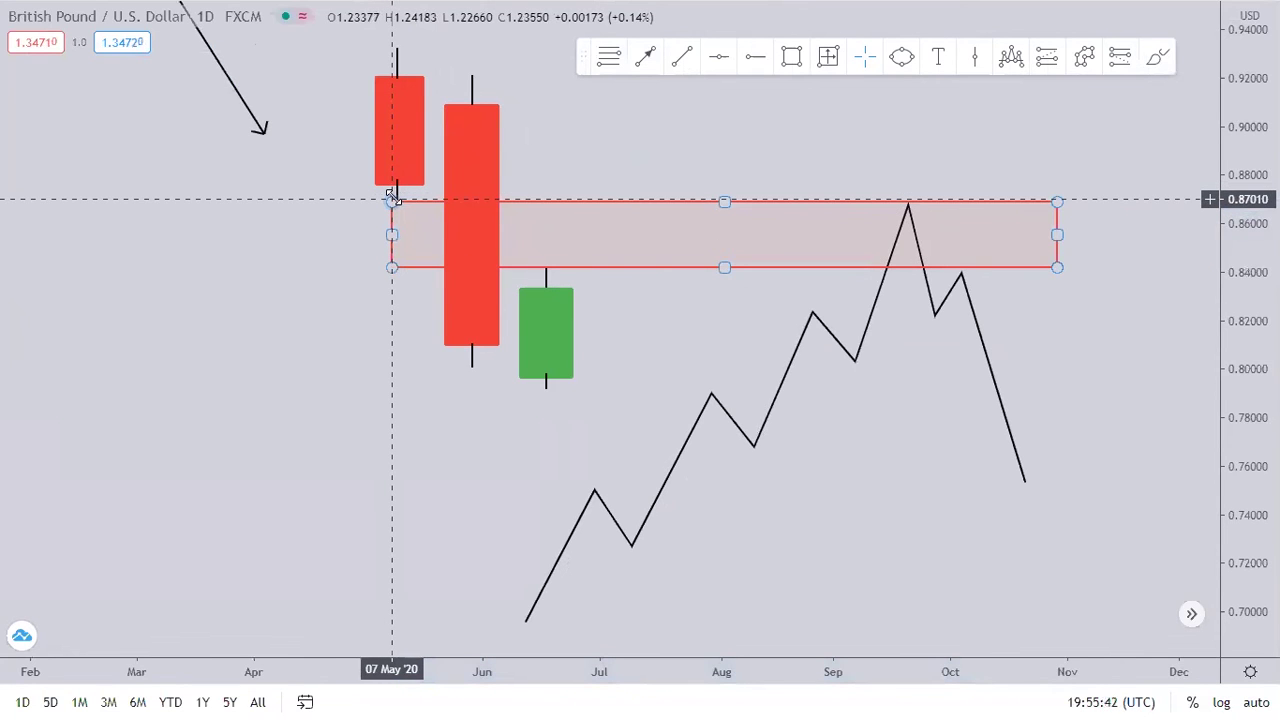